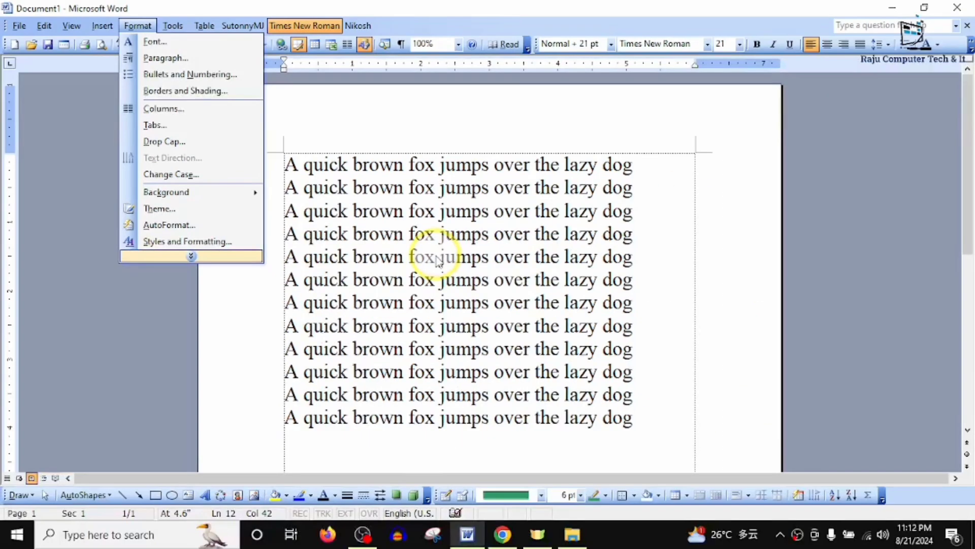
# Indent the last sentence line with a tab at its start.
pyautogui.click(705, 529)
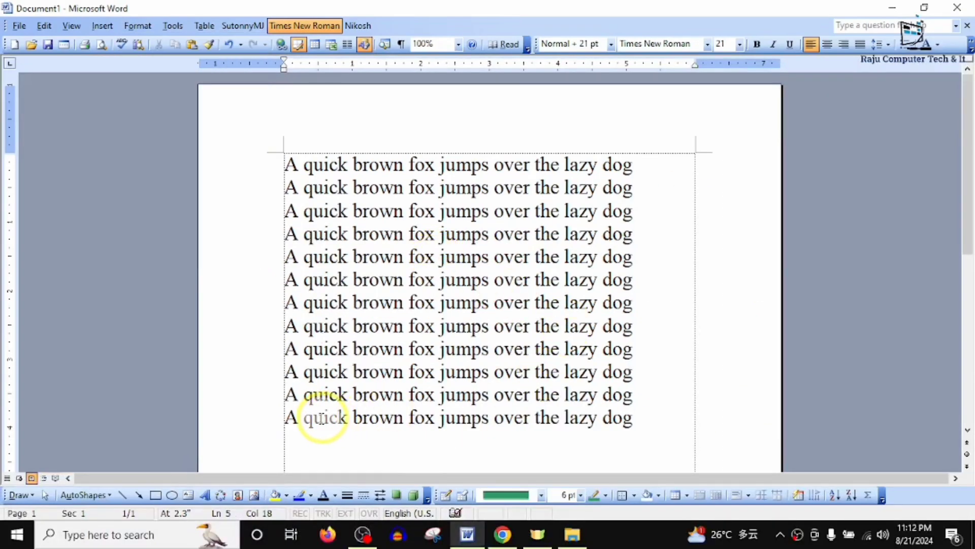
pyautogui.click(291, 417)
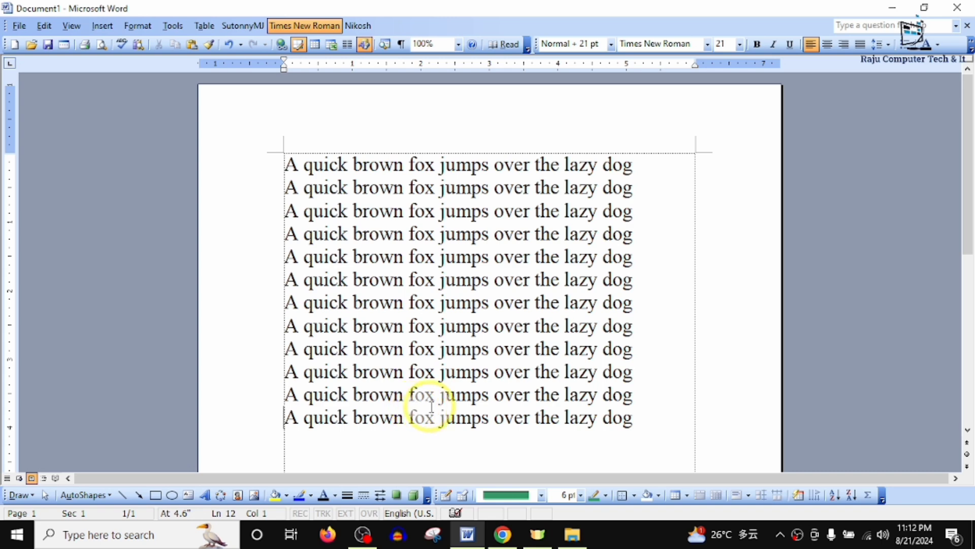
pyautogui.press('Tab')
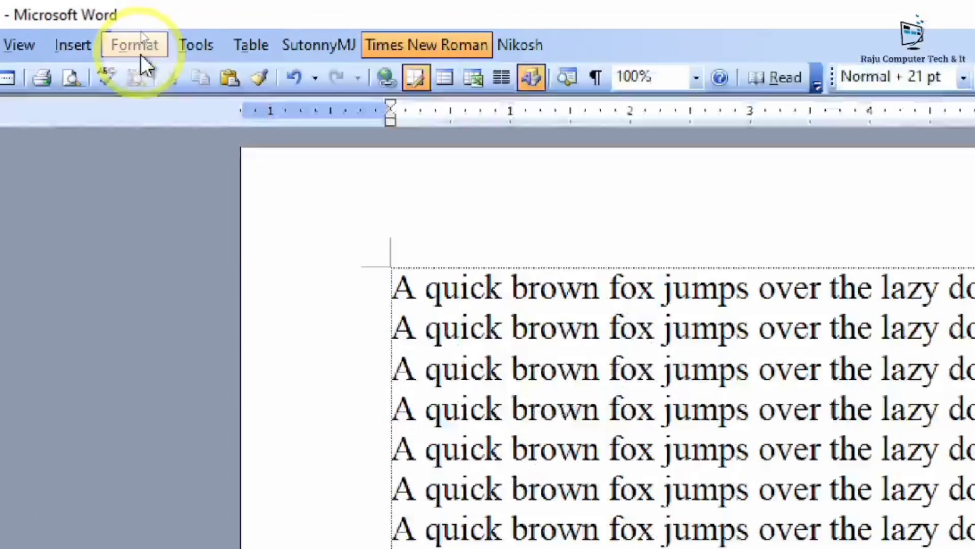
# Set a left-aligned tab stop at 2" with no leader for the second-to-last line.
pyautogui.click(141, 30)
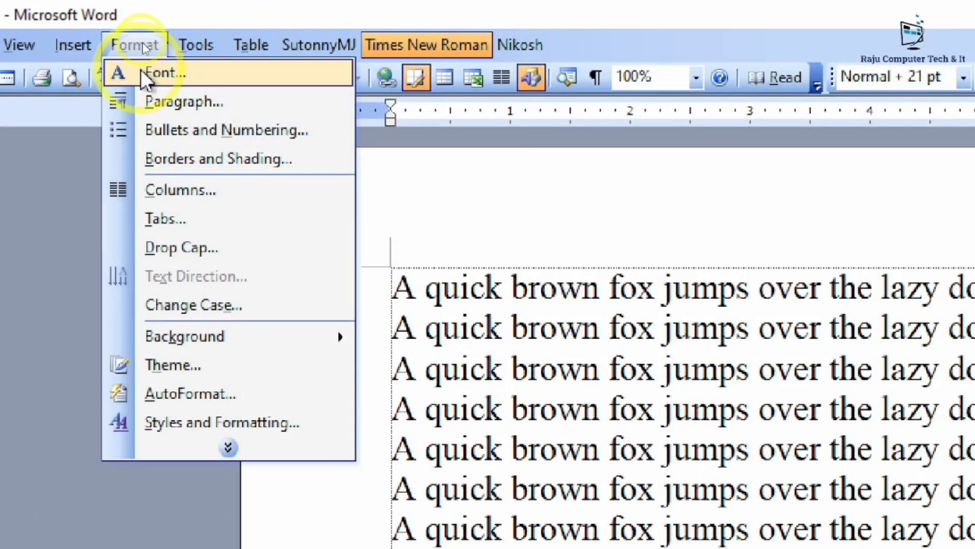
pyautogui.click(193, 224)
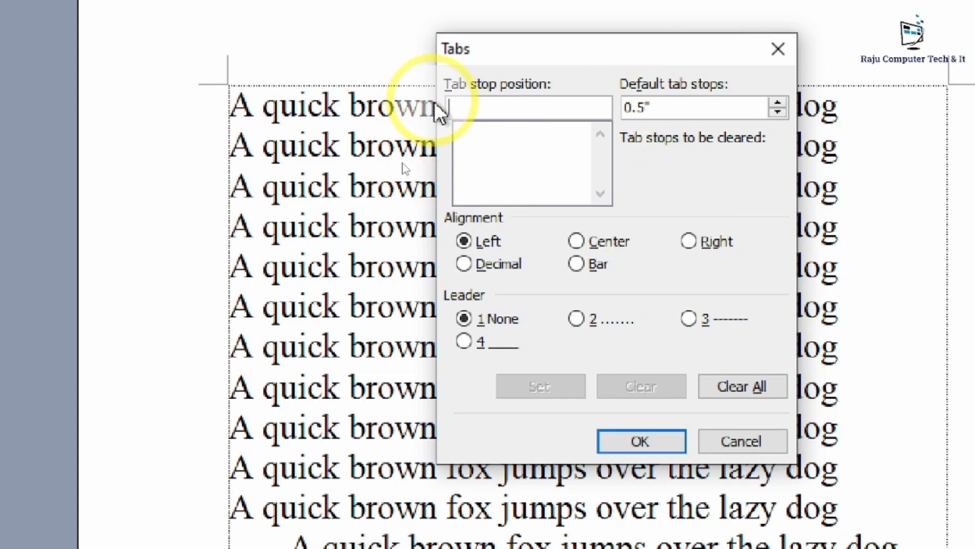
pyautogui.click(484, 103)
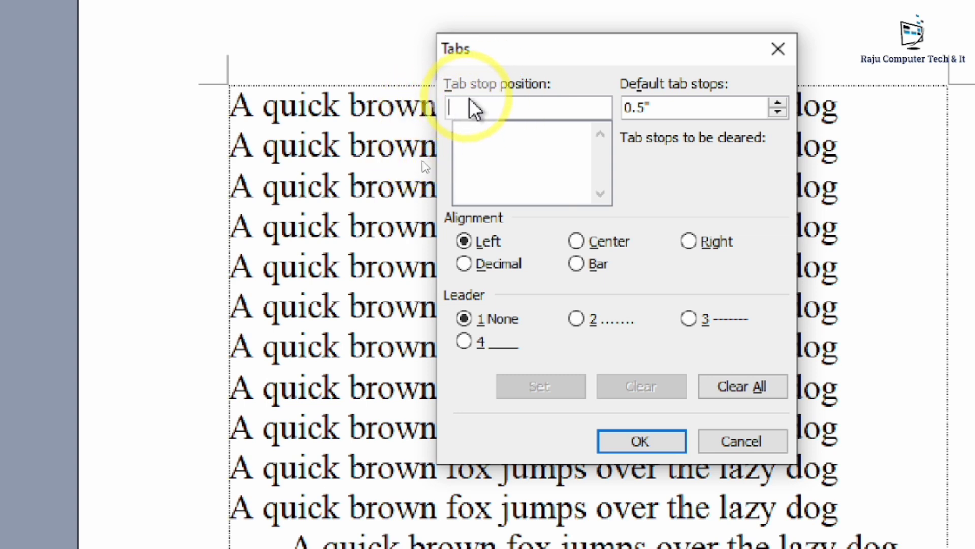
pyautogui.write('2')
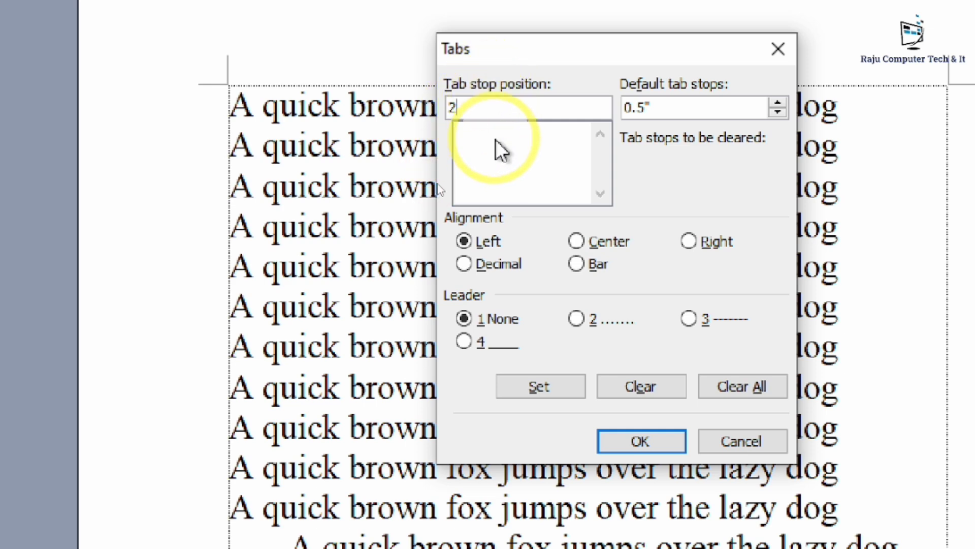
pyautogui.click(547, 386)
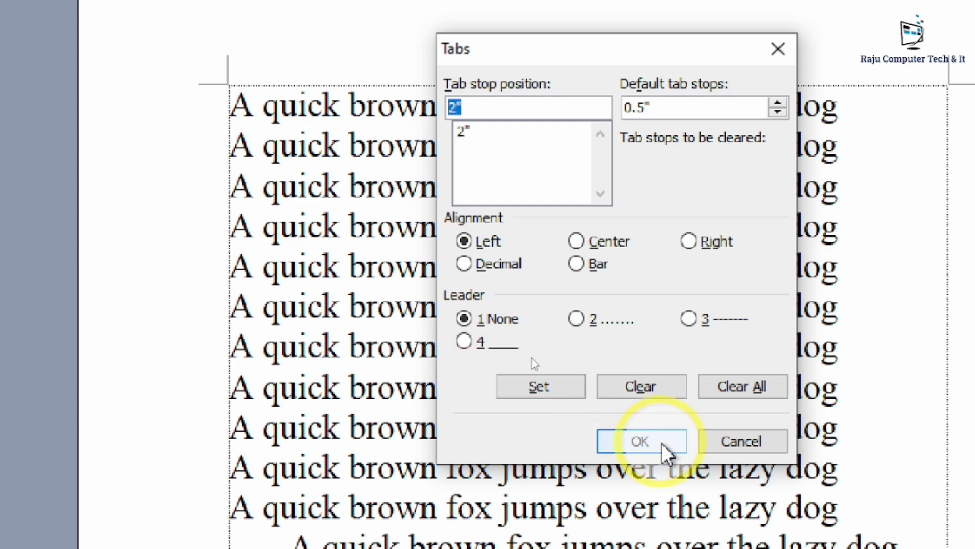
pyautogui.click(641, 441)
# Indent the second-to-last line with a tab so its text starts at the custom tab stop.
pyautogui.scroll(-1, 516, 303)
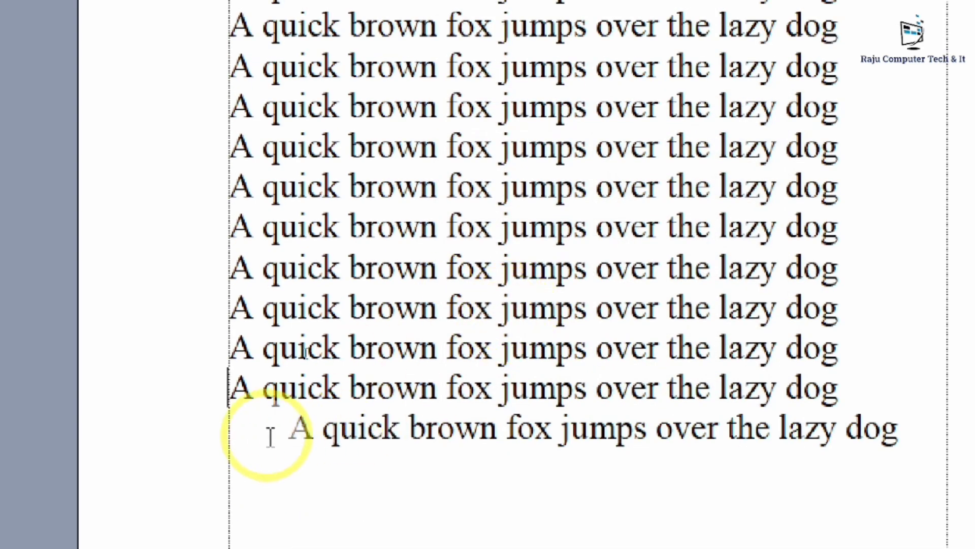
pyautogui.scroll(-1, 494, 474)
pyautogui.scroll(-1, 494, 474)
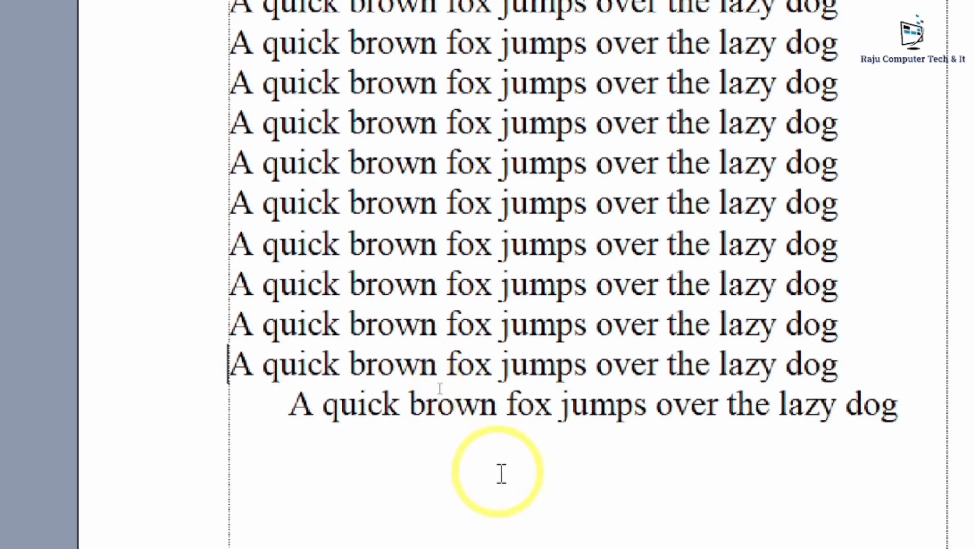
pyautogui.press('Tab')
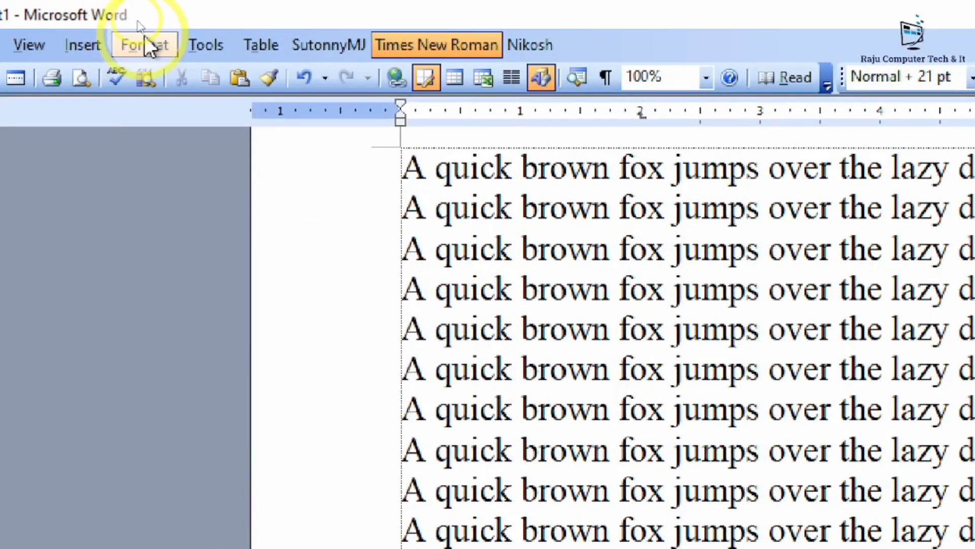
# Clear all custom tab stops from the second-to-last line.
pyautogui.click(145, 42)
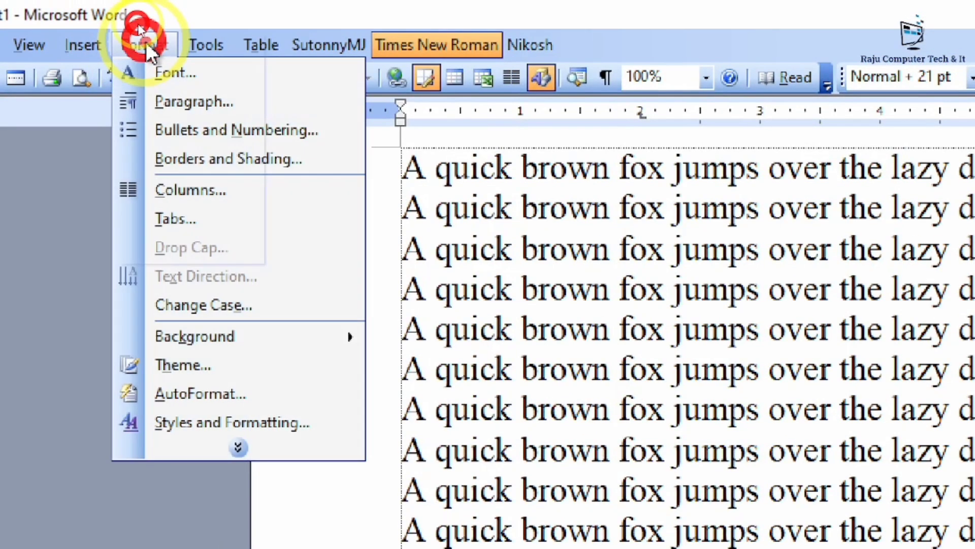
pyautogui.click(193, 221)
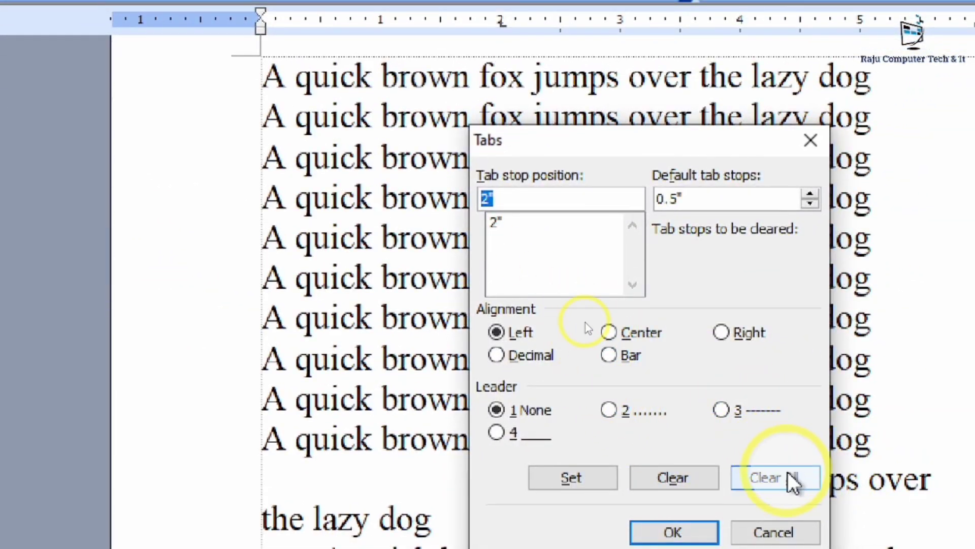
pyautogui.click(792, 480)
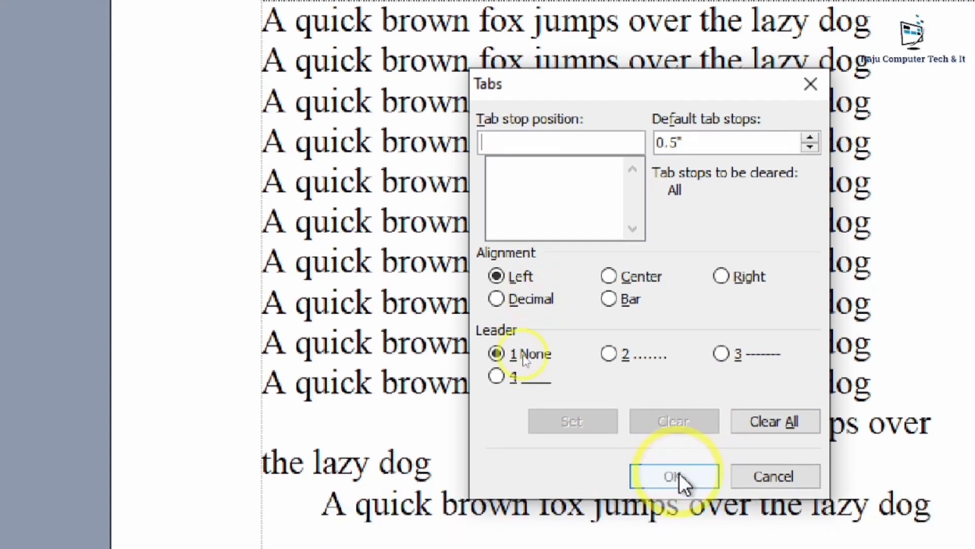
pyautogui.click(674, 476)
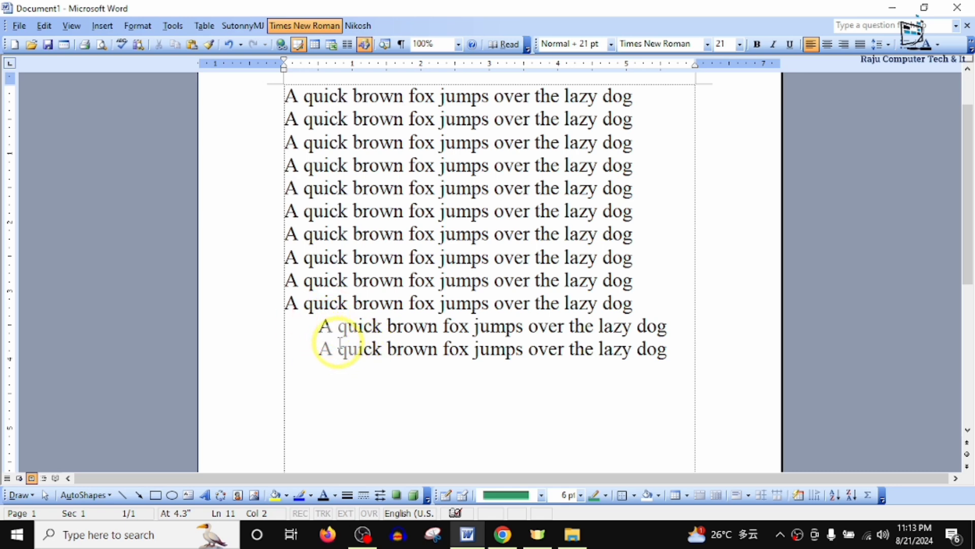
# Remove the tab indents from the start of the last two lines.
pyautogui.press('BackSpace')
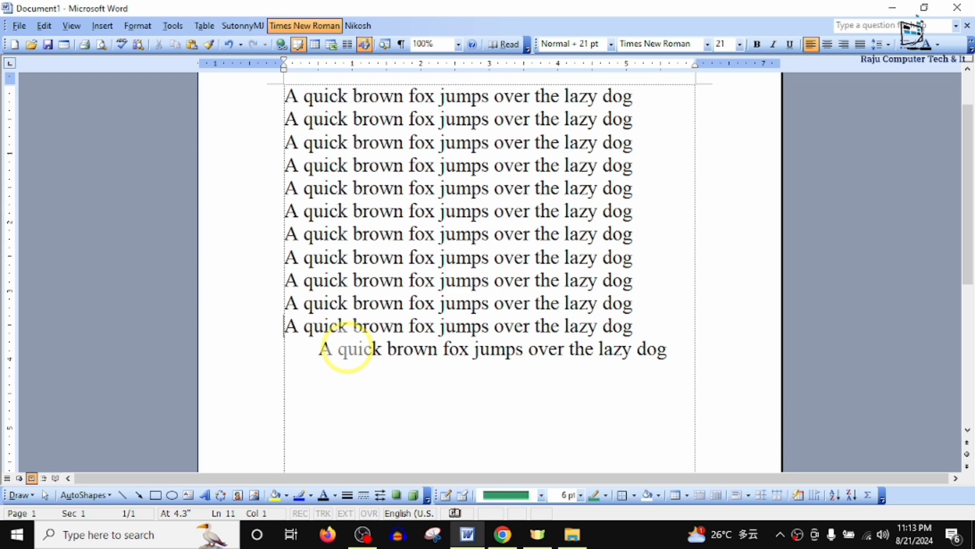
pyautogui.click(318, 350)
pyautogui.press('BackSpace')
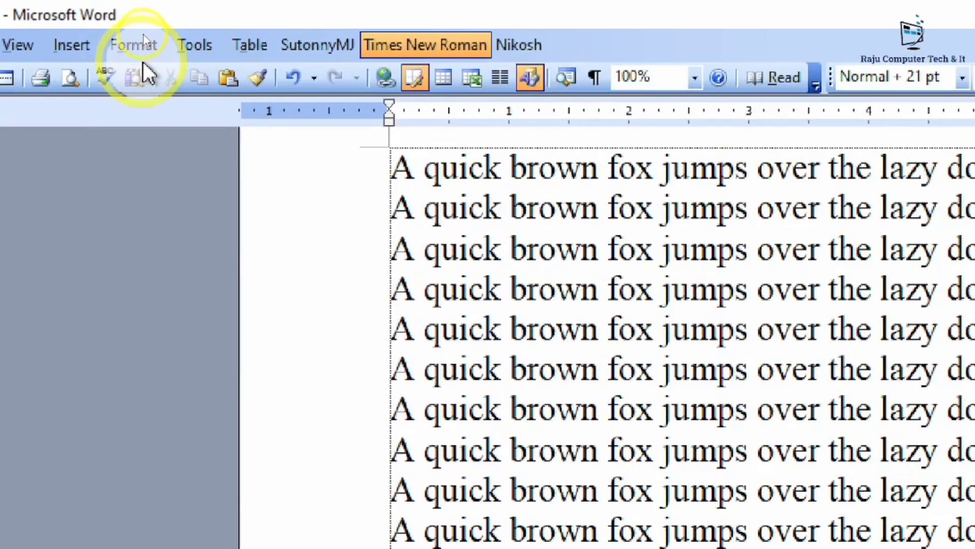
pyautogui.click(138, 25)
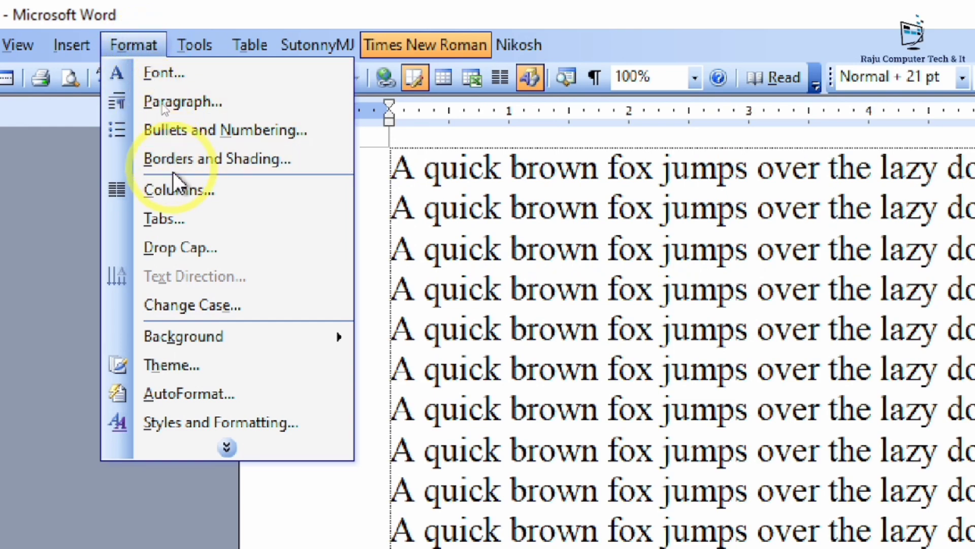
pyautogui.click(191, 221)
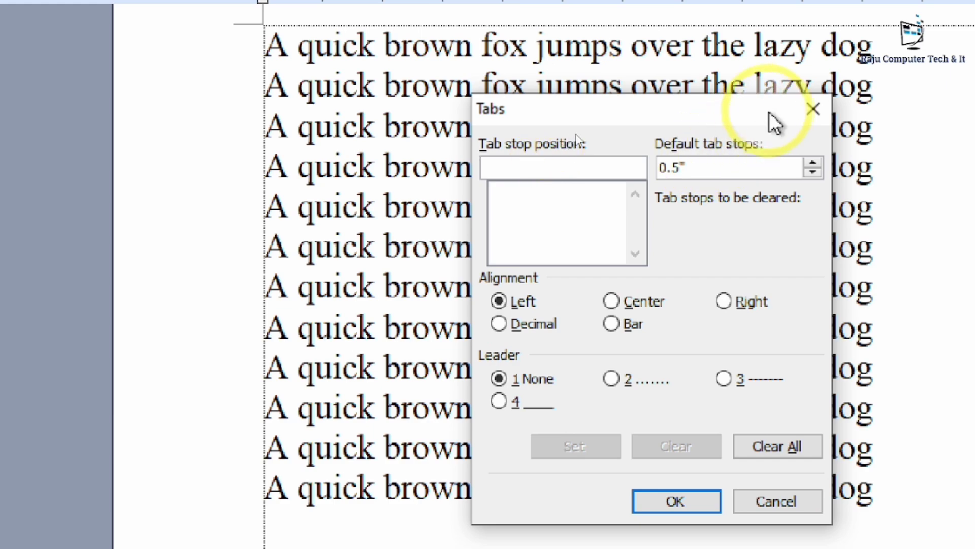
pyautogui.click(813, 109)
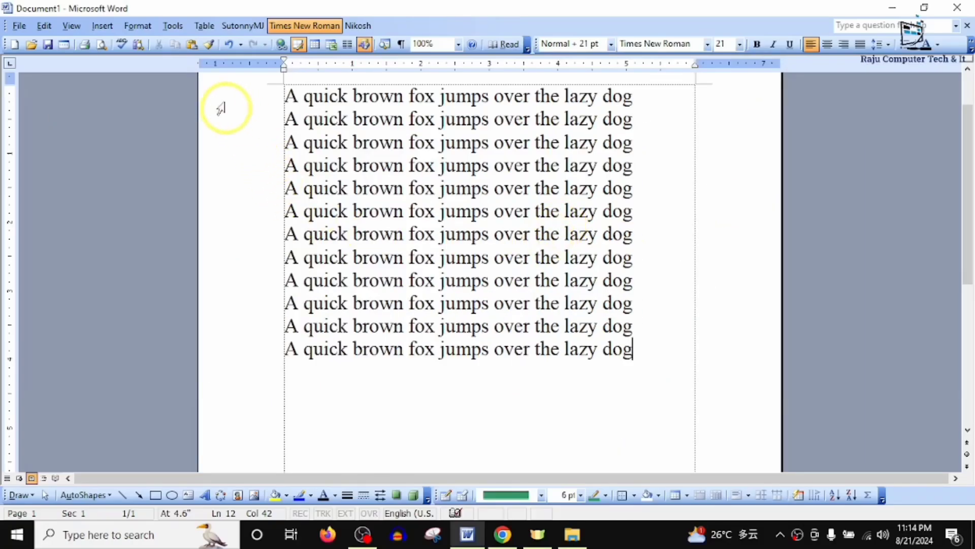
pyautogui.click(139, 26)
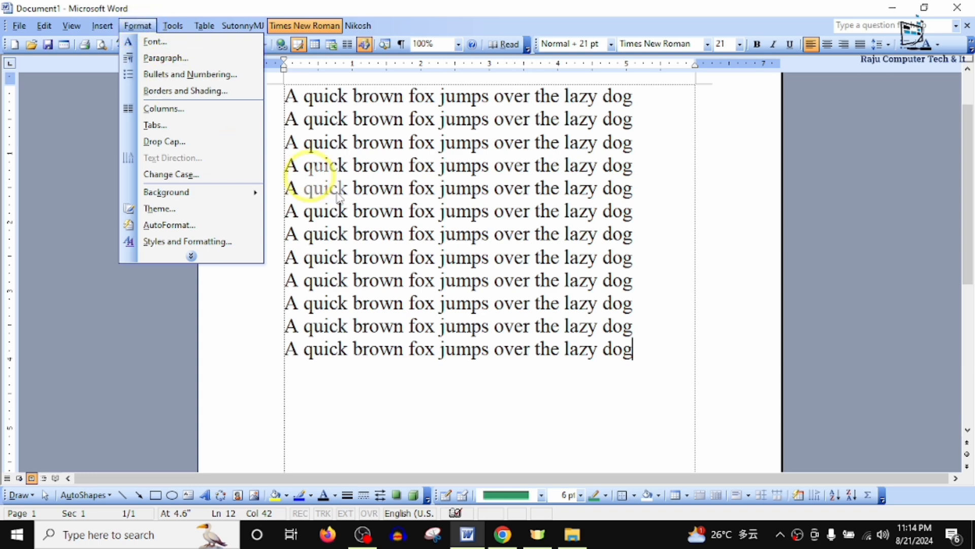
pyautogui.click(599, 325)
# Select the whole text and apply a Dropped drop cap in Times New Roman spanning 5 lines.
pyautogui.moveTo(643, 350); pyautogui.dragTo(488, 315)
pyautogui.hotkey('ctrl', 'a')
pyautogui.scroll(1, 529, 306)
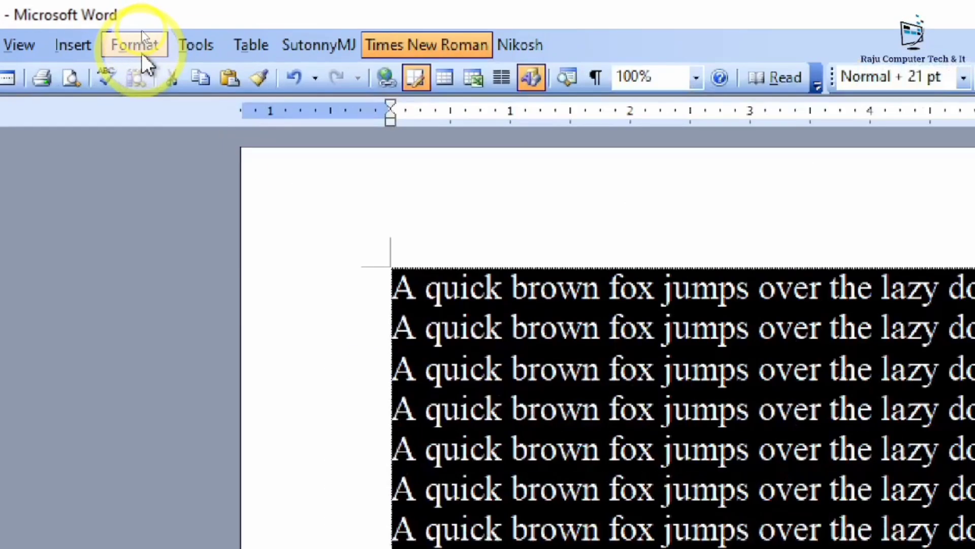
pyautogui.click(142, 29)
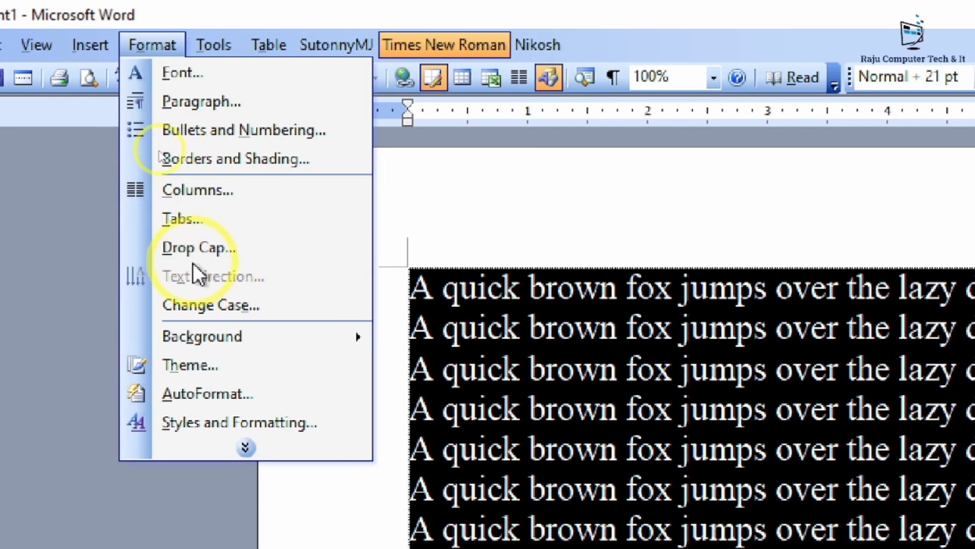
pyautogui.click(249, 259)
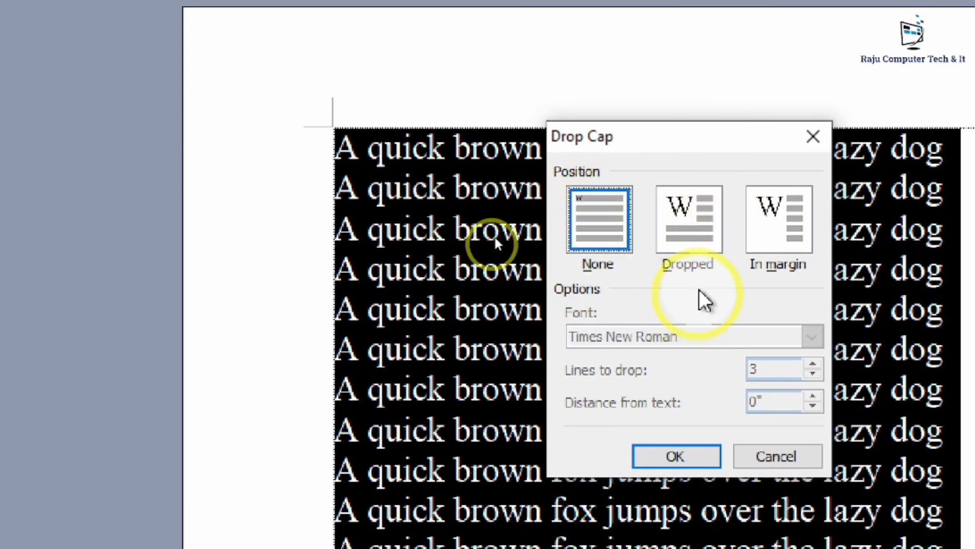
pyautogui.click(701, 223)
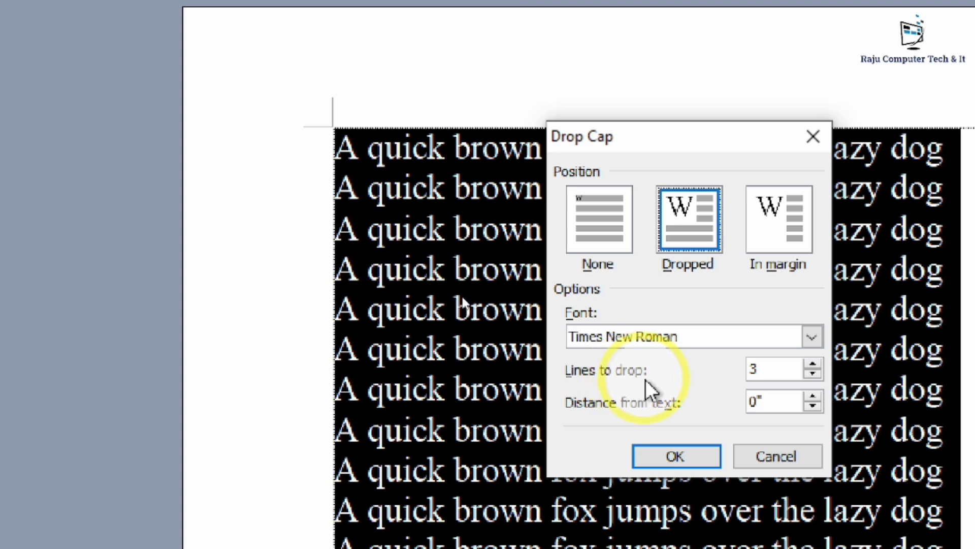
pyautogui.click(813, 363)
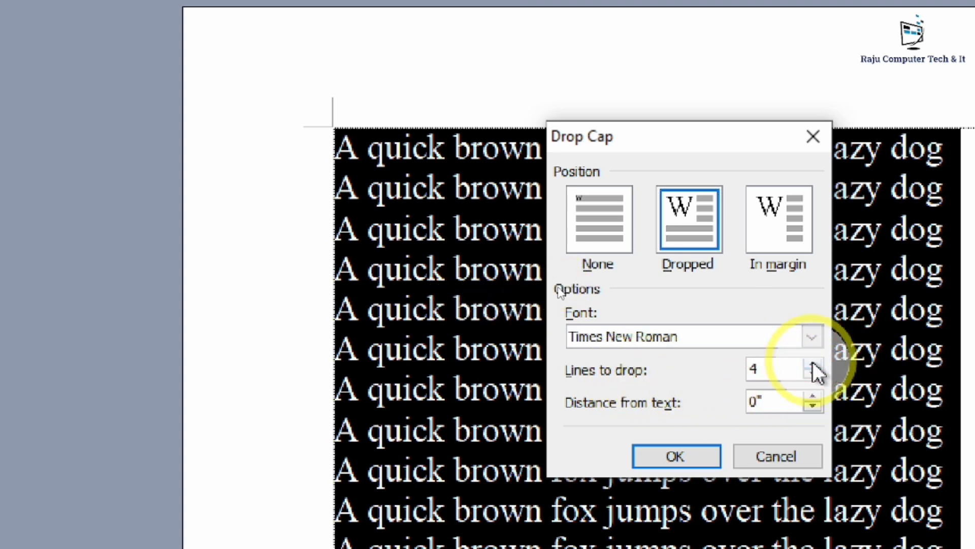
pyautogui.click(813, 364)
pyautogui.click(694, 459)
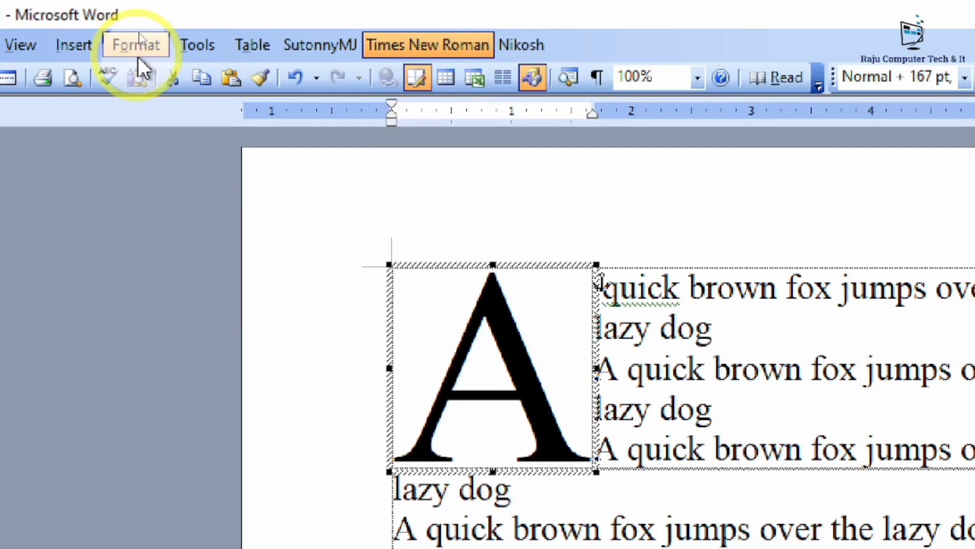
# Reduce the drop cap on the opening letter A to 3 lines.
pyautogui.click(138, 26)
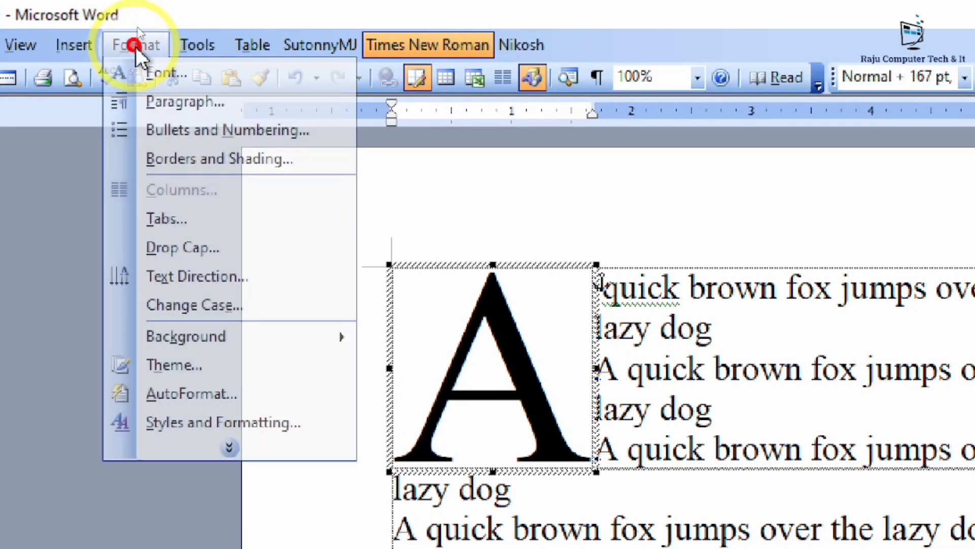
pyautogui.click(191, 248)
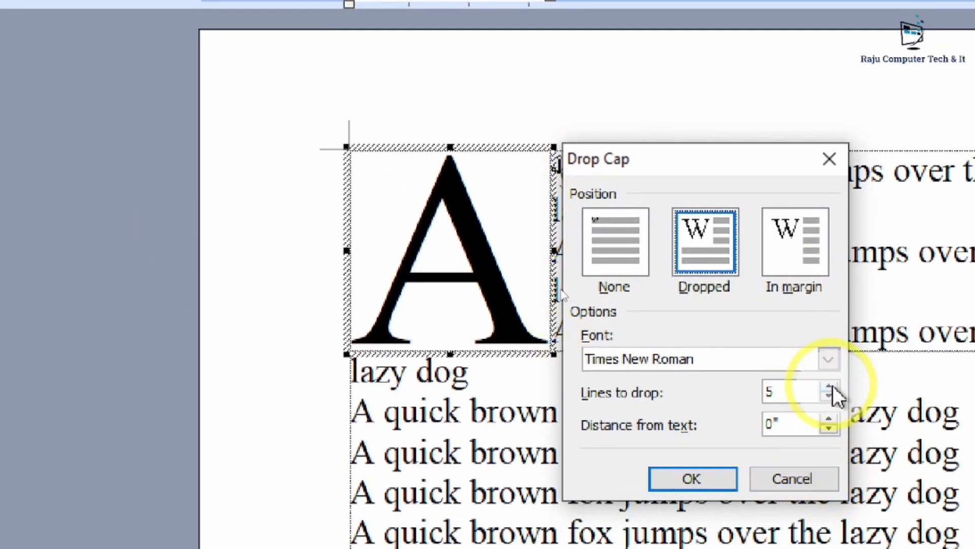
pyautogui.click(831, 396)
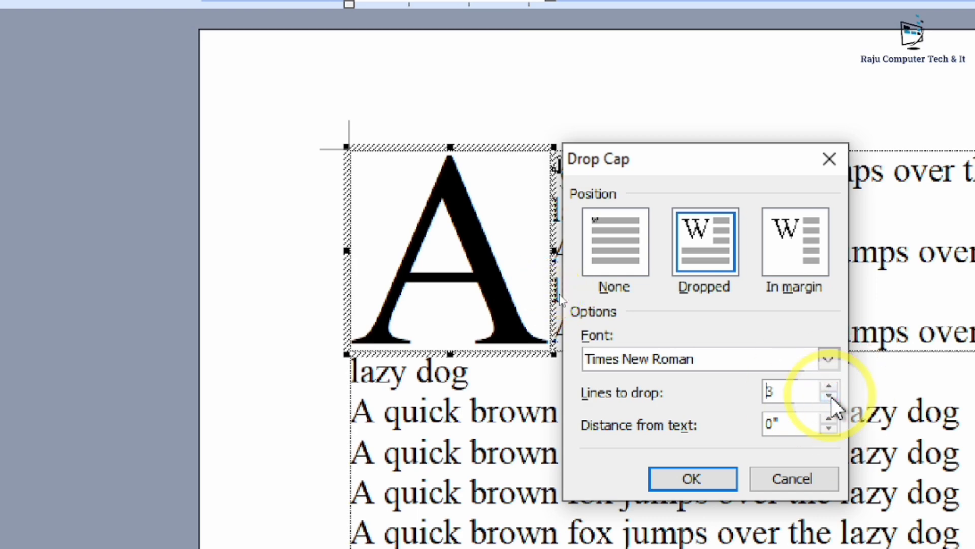
pyautogui.click(831, 397)
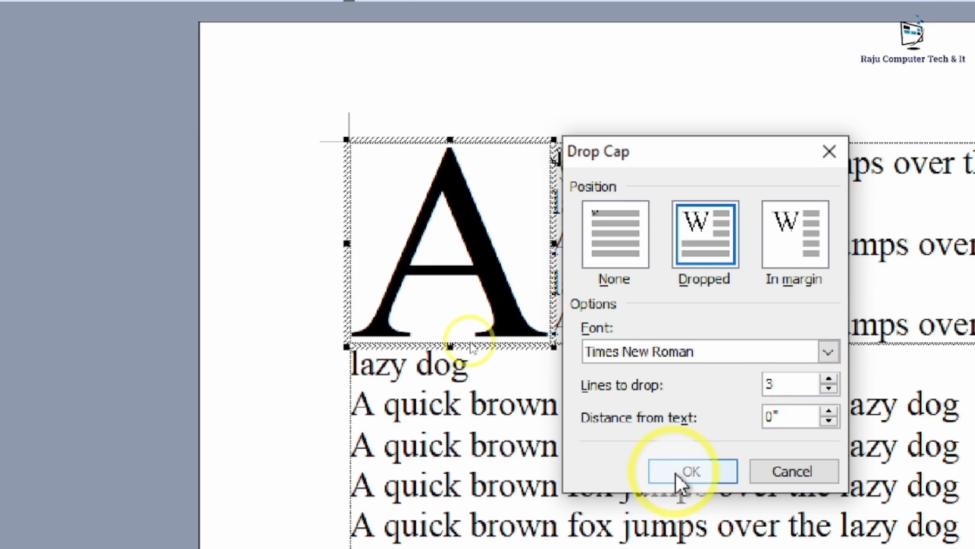
pyautogui.click(676, 475)
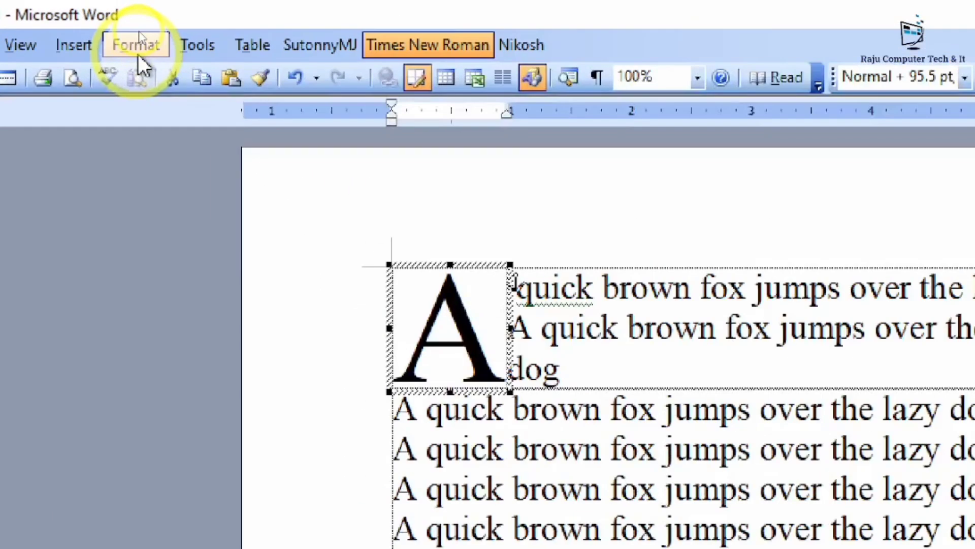
# Change the position of the drop cap A to In margin, keeping Times New Roman and 3 lines to drop.
pyautogui.click(138, 26)
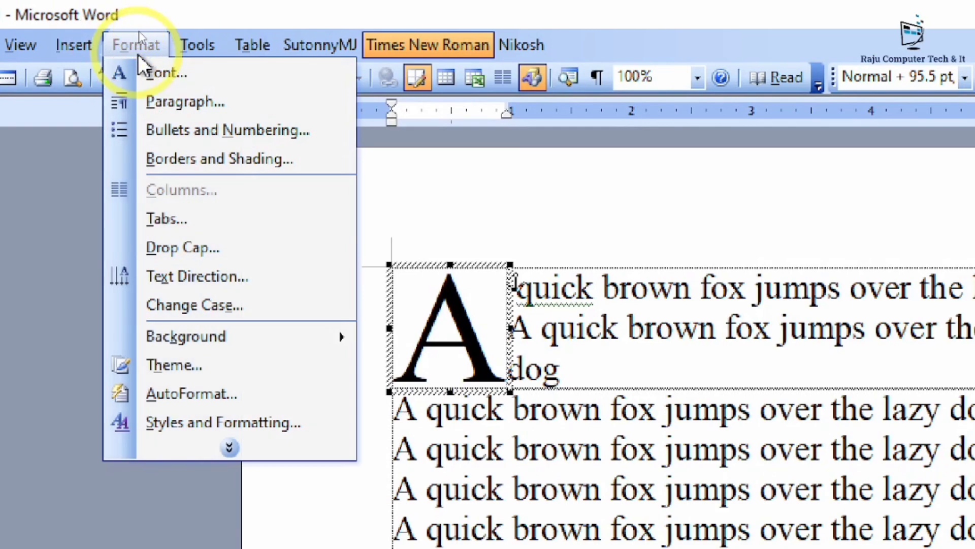
pyautogui.click(194, 249)
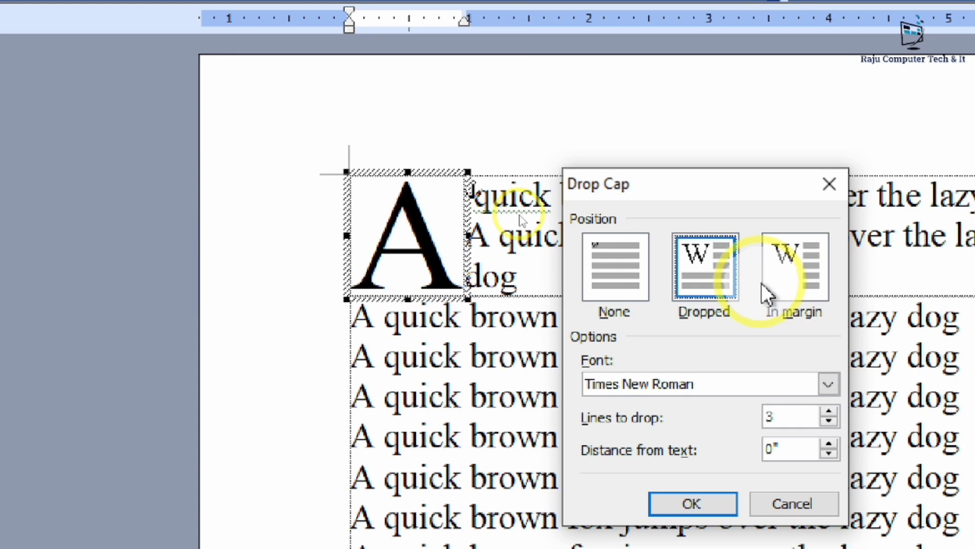
pyautogui.click(783, 277)
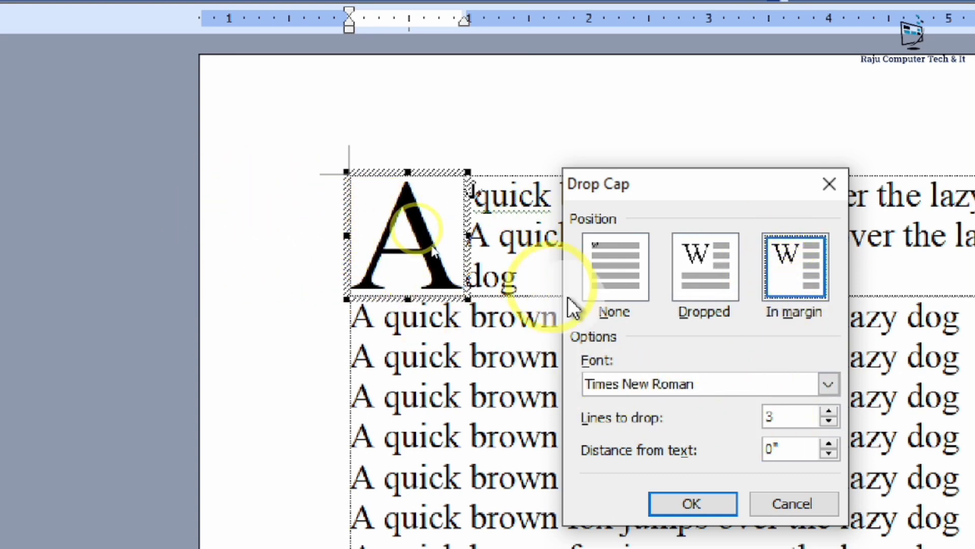
pyautogui.click(696, 501)
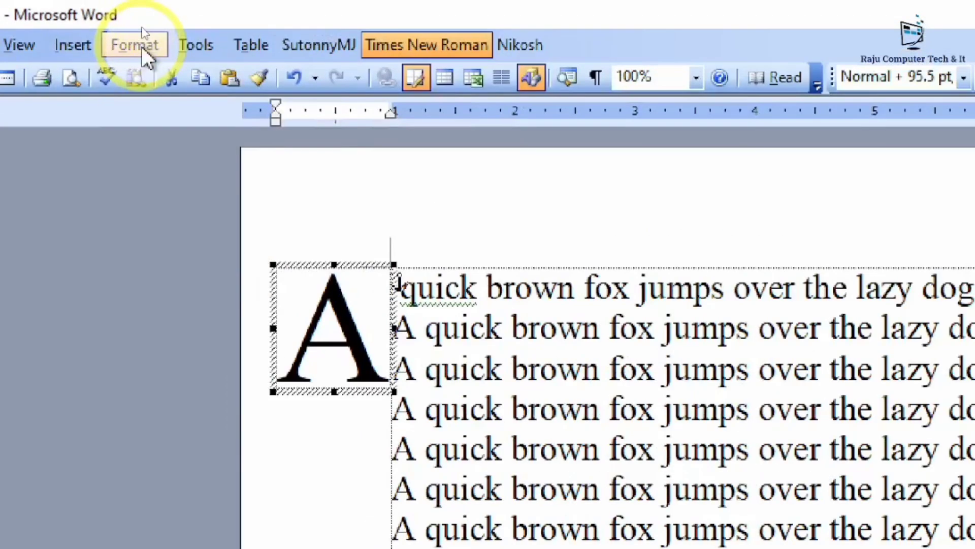
# Try the text direction orientations for the drop cap's frame and apply the vertical one reading upward.
pyautogui.click(141, 28)
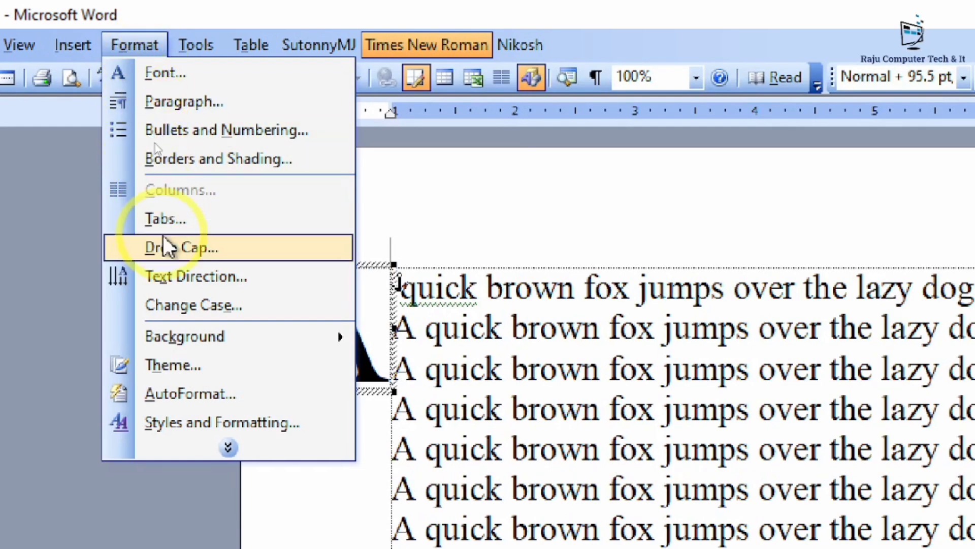
pyautogui.click(219, 271)
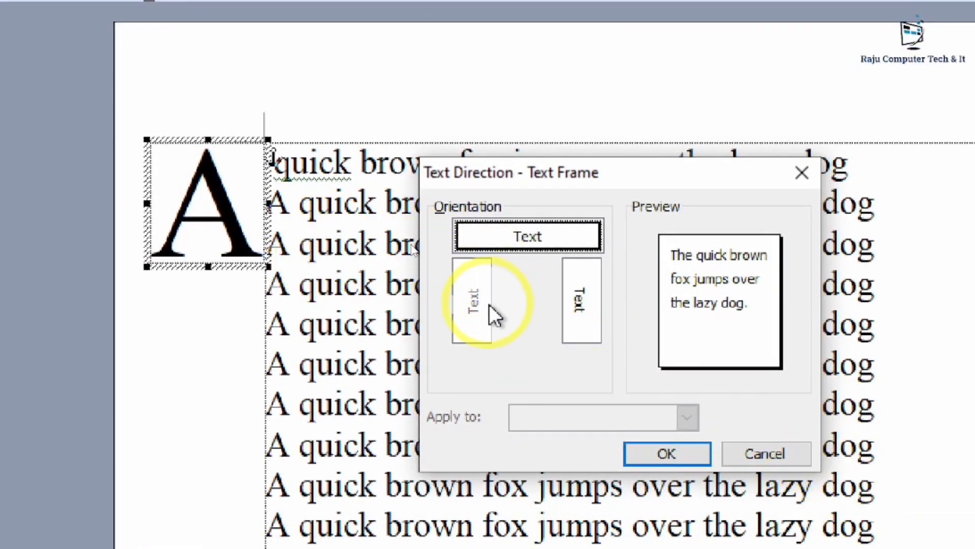
pyautogui.click(475, 299)
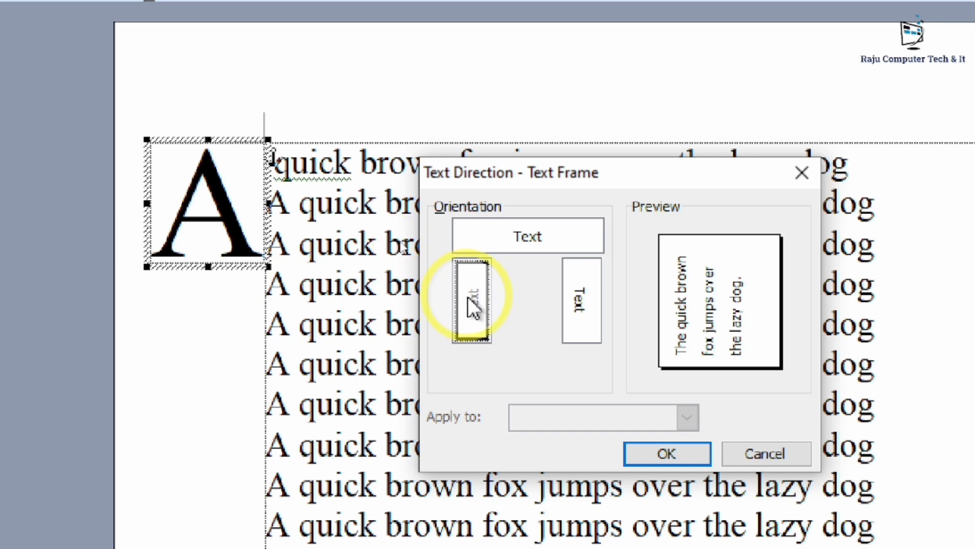
pyautogui.click(587, 299)
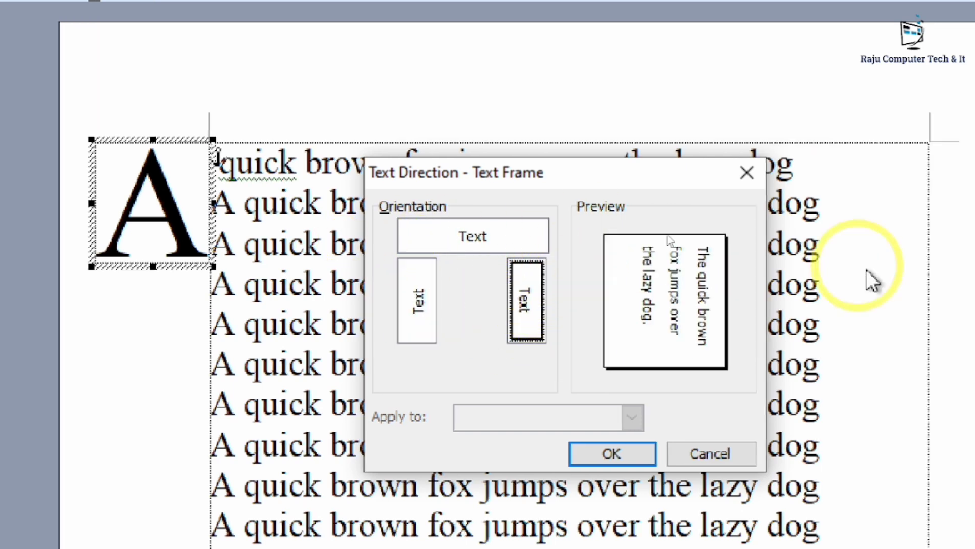
pyautogui.click(563, 242)
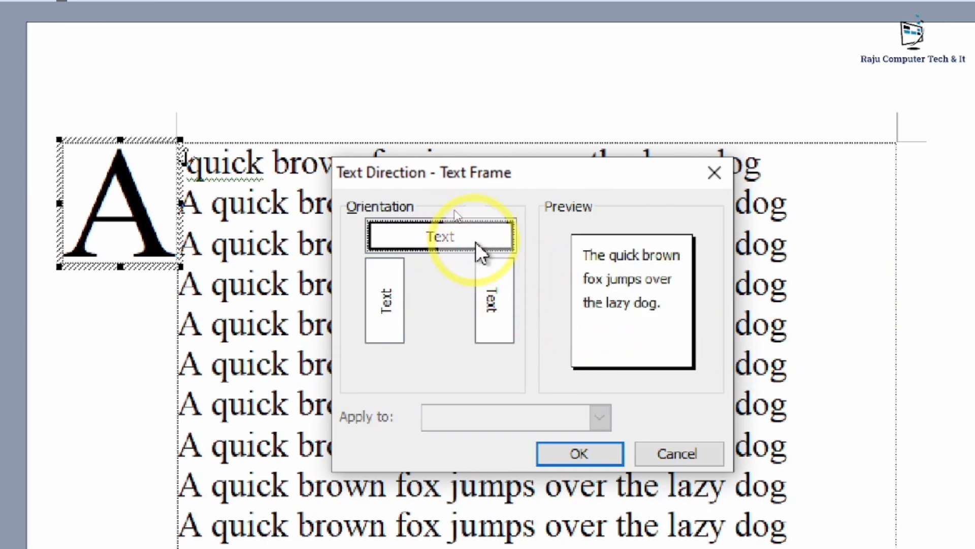
pyautogui.click(383, 283)
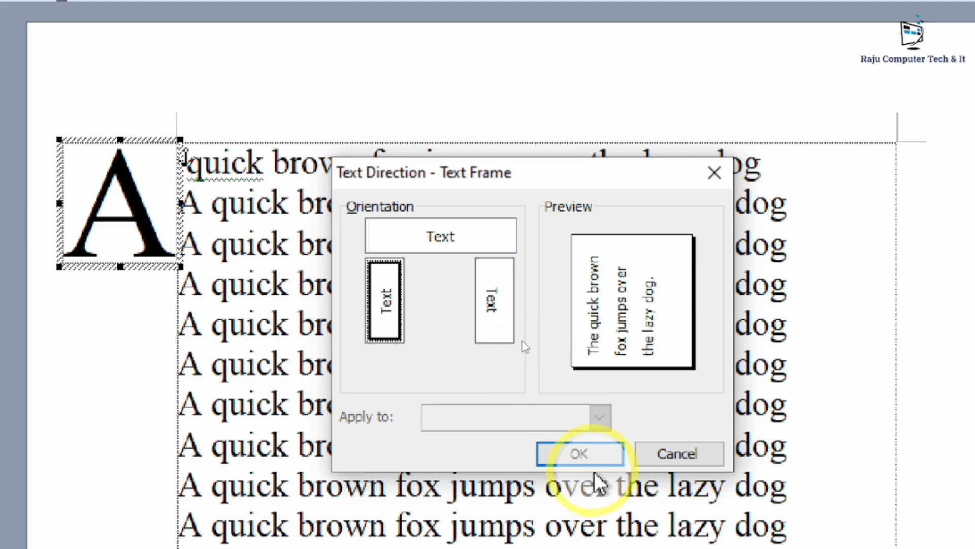
pyautogui.click(584, 457)
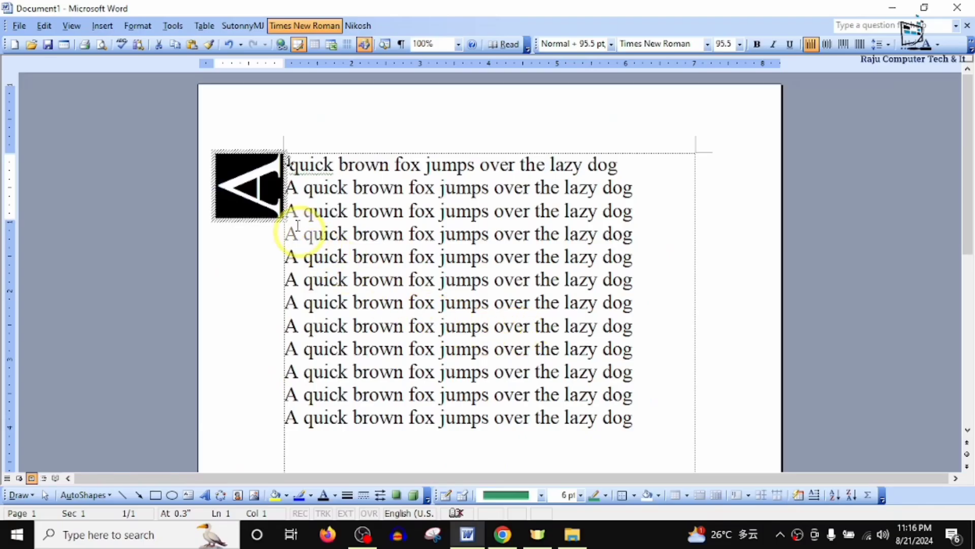
# Select the whole text and remove the drop cap by setting its position to None.
pyautogui.click(257, 188)
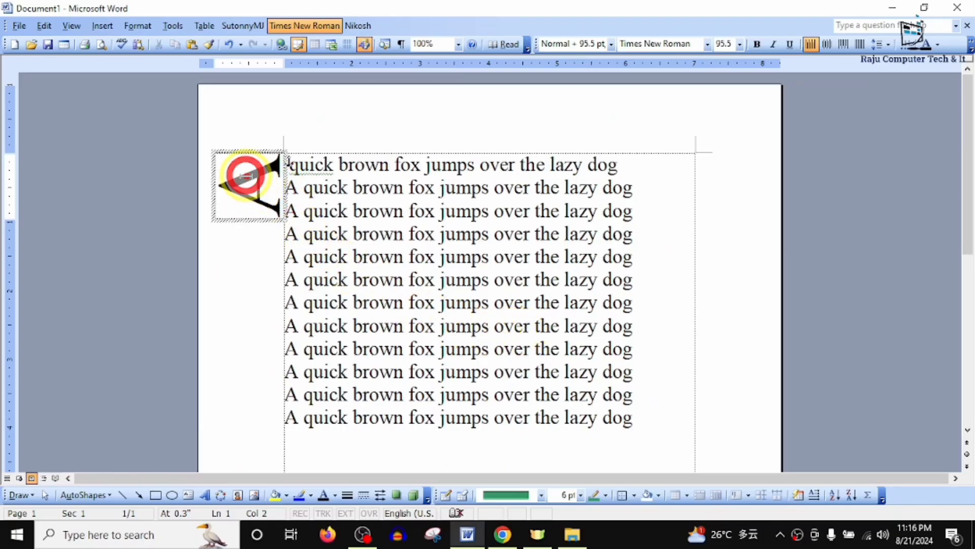
pyautogui.hotkey('ctrl', 'a')
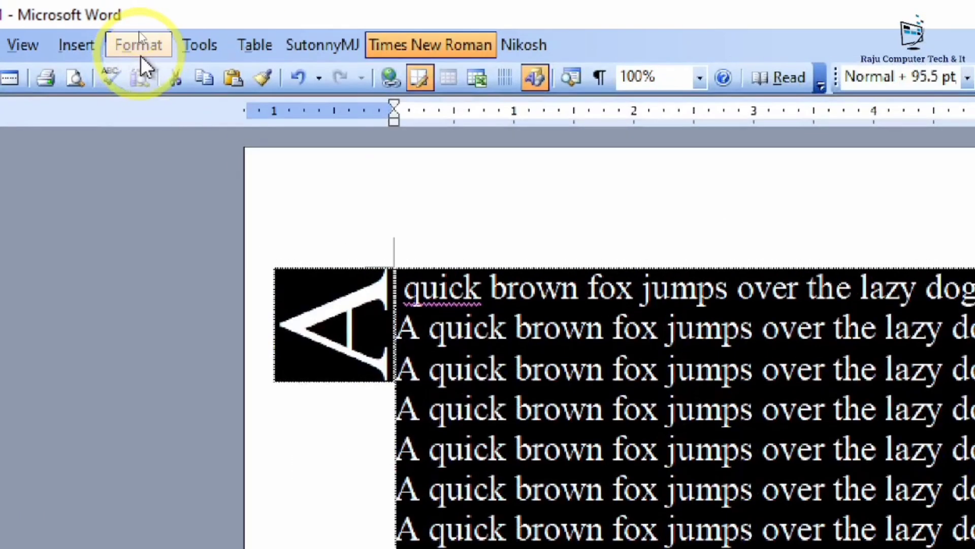
pyautogui.click(137, 25)
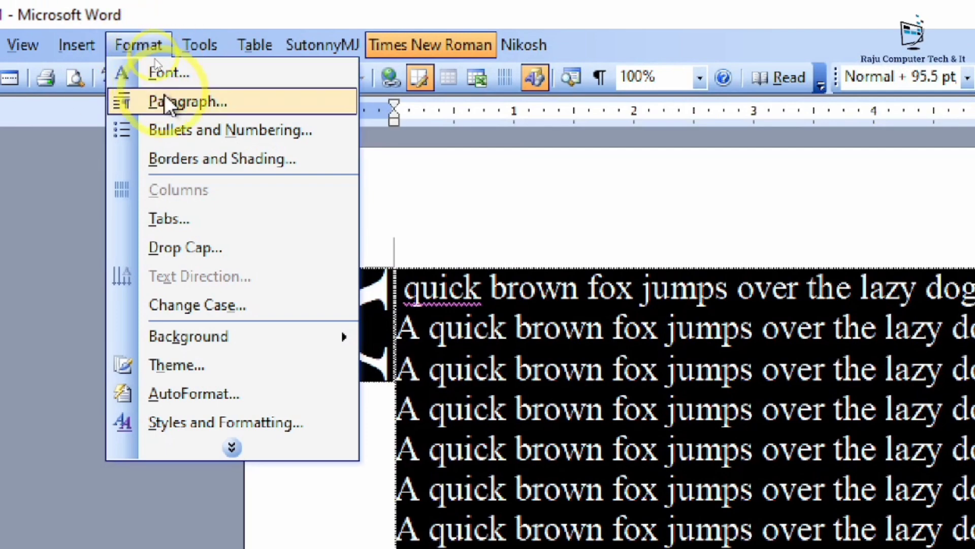
pyautogui.click(206, 248)
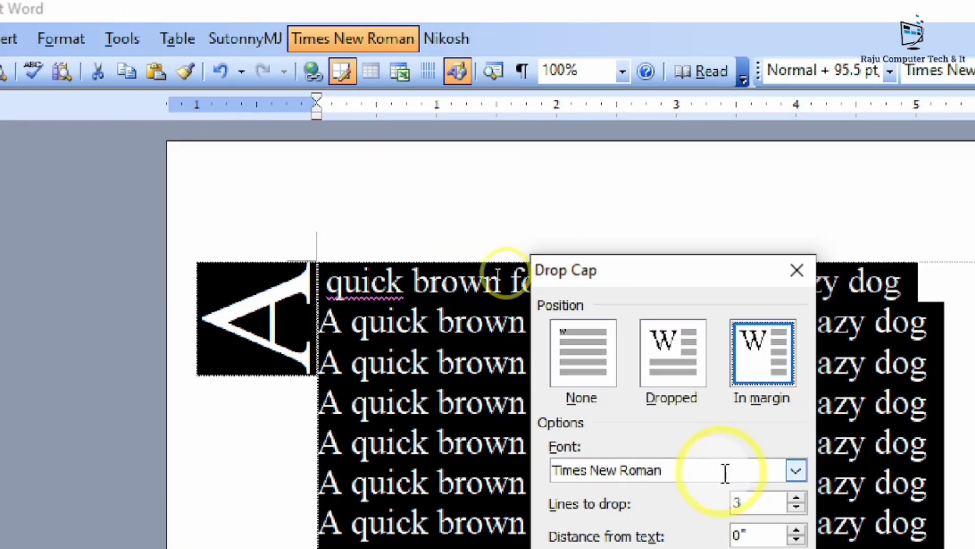
pyautogui.click(573, 351)
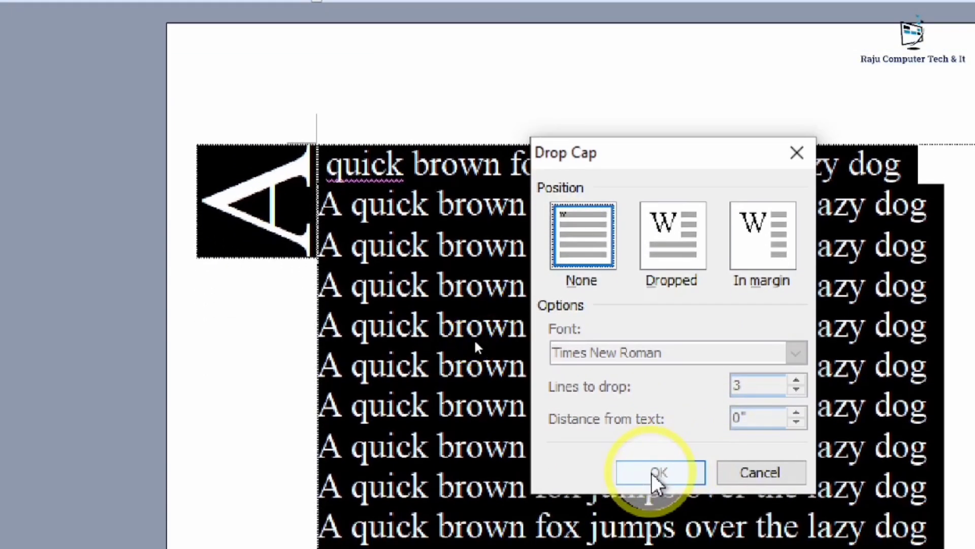
pyautogui.click(657, 475)
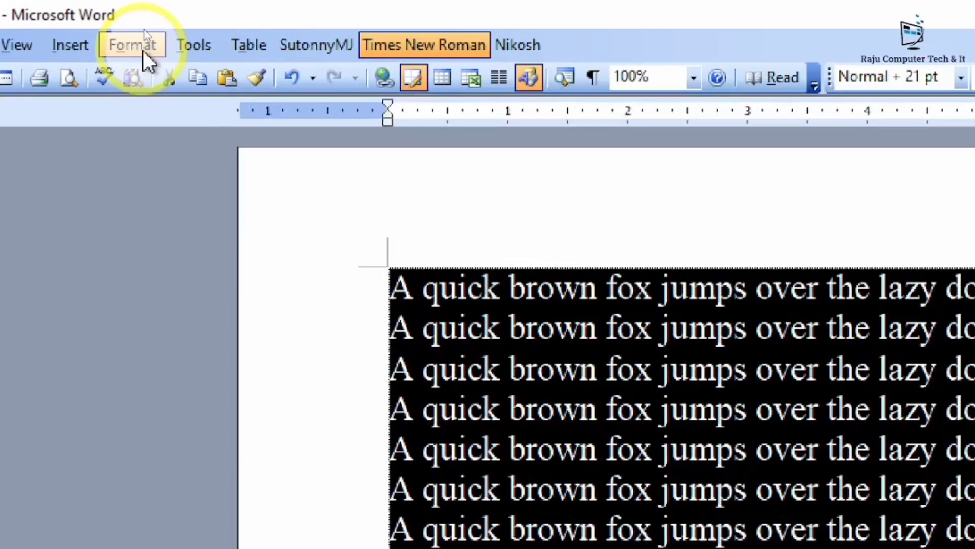
# Apply Sentence case to all the selected sentences with Change Case.
pyautogui.click(138, 25)
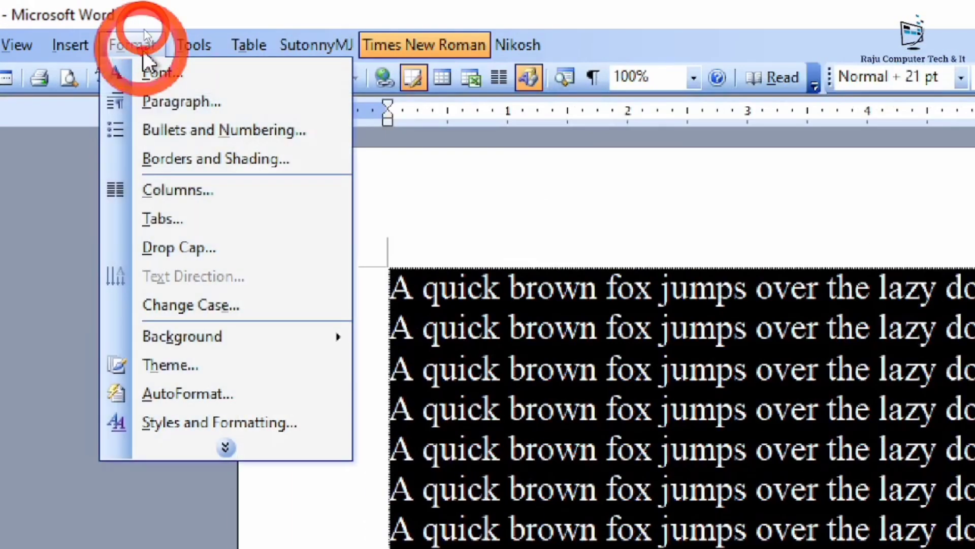
pyautogui.click(253, 308)
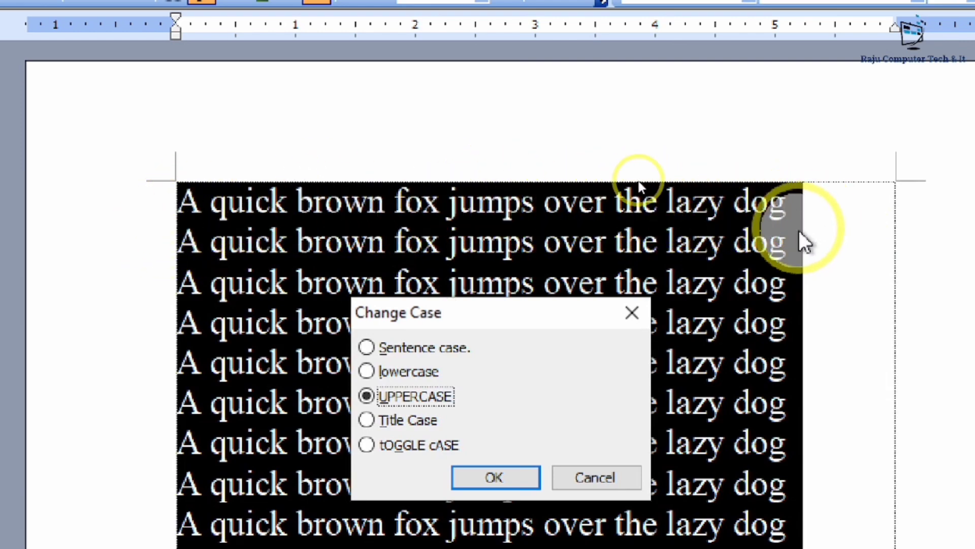
pyautogui.click(392, 341)
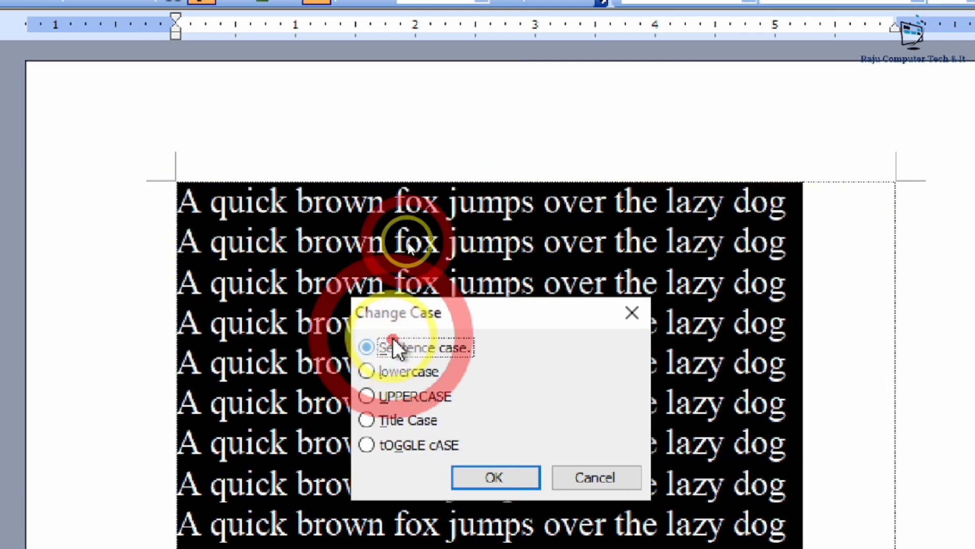
pyautogui.click(478, 473)
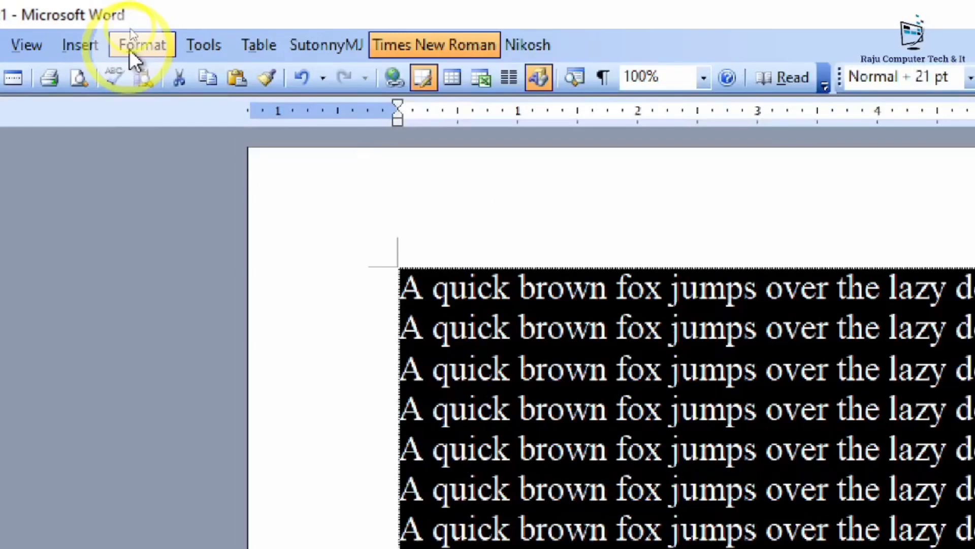
# Convert all the selected sentences to lowercase with Change Case.
pyautogui.click(130, 31)
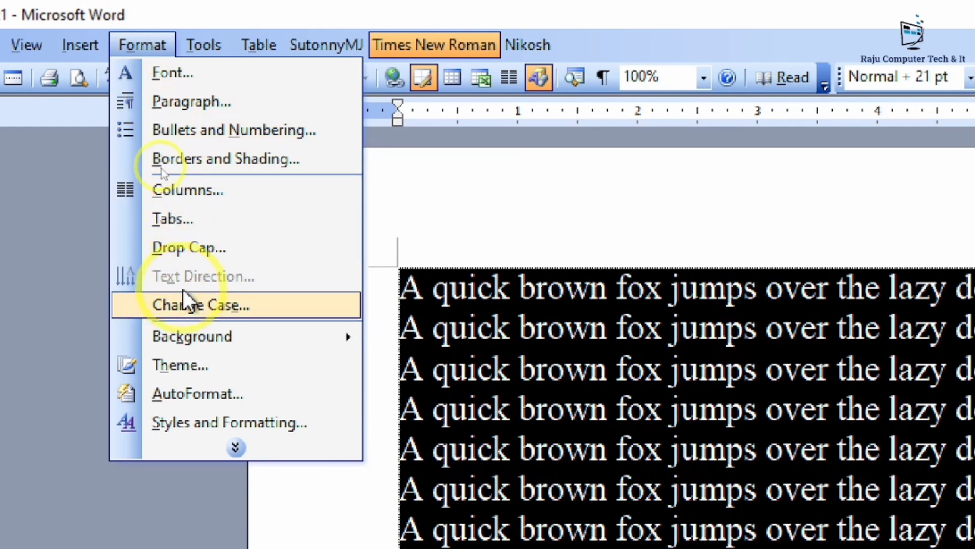
pyautogui.click(184, 302)
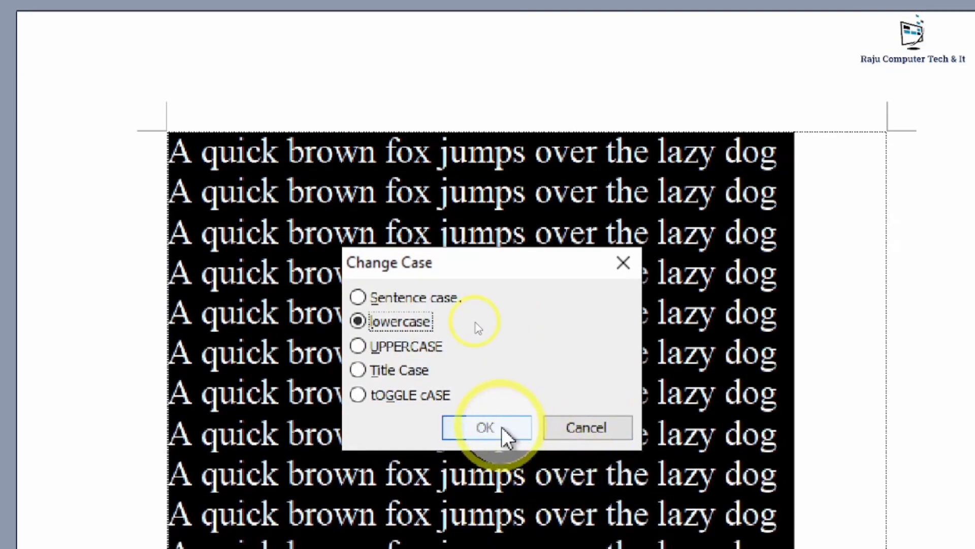
pyautogui.click(486, 541)
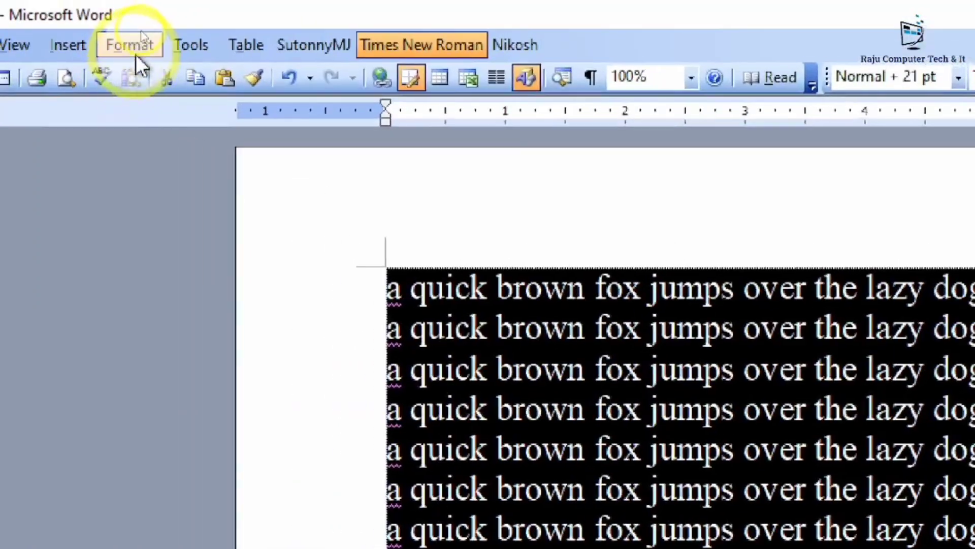
# Convert all the selected sentences to UPPERCASE with Change Case.
pyautogui.click(133, 47)
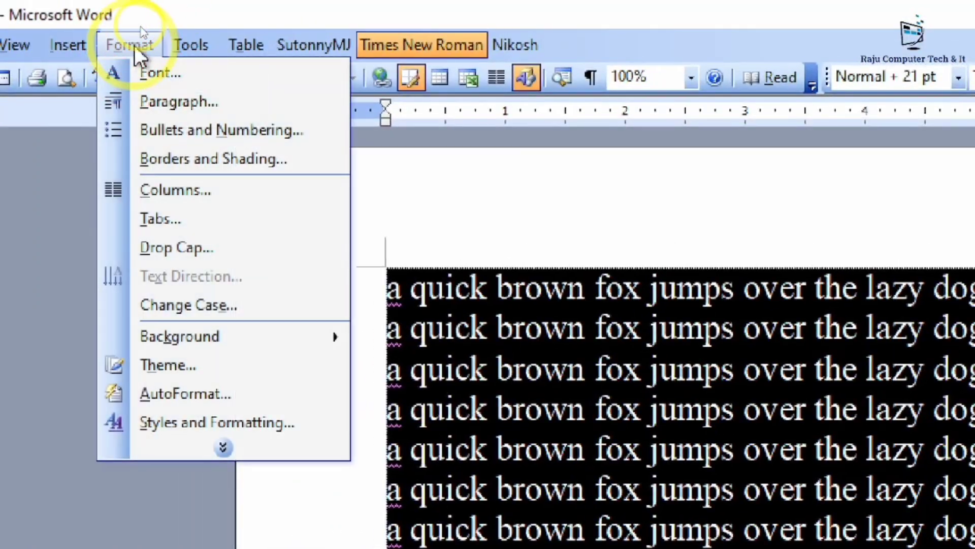
pyautogui.click(168, 307)
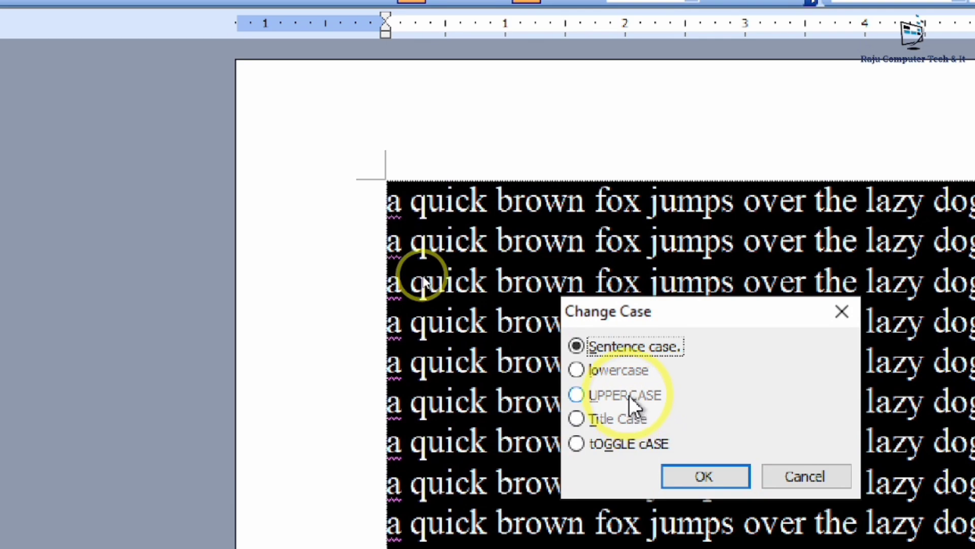
pyautogui.click(629, 395)
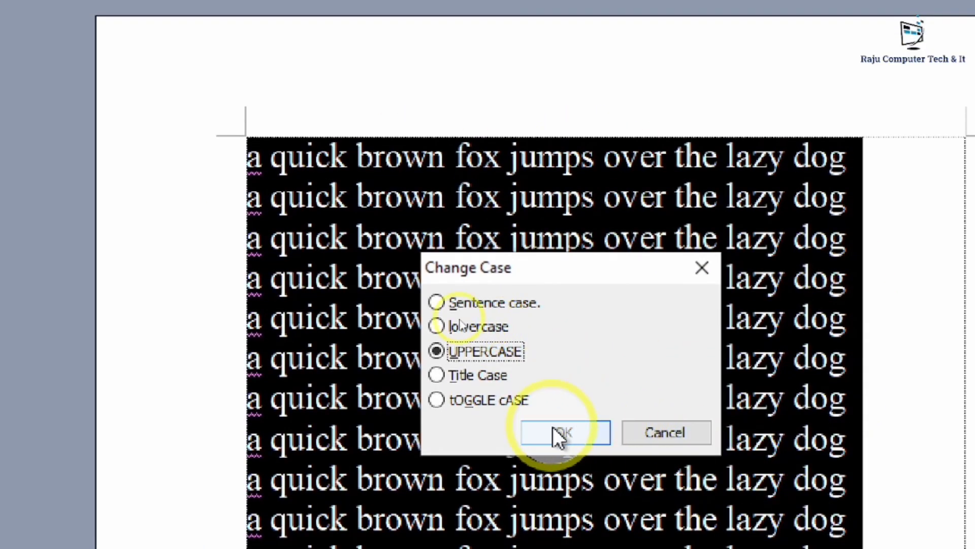
pyautogui.click(553, 427)
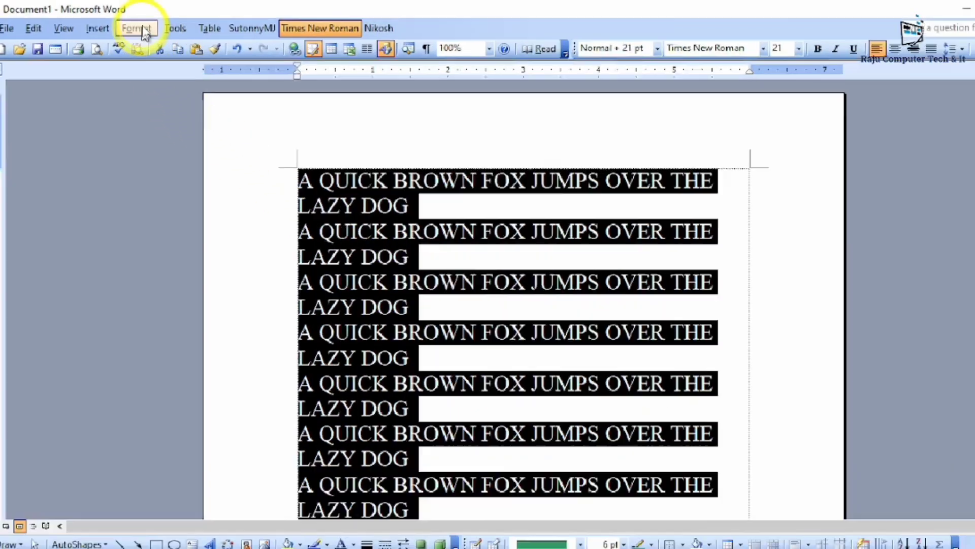
# Convert all the selected sentences to Title Case with Change Case.
pyautogui.click(141, 27)
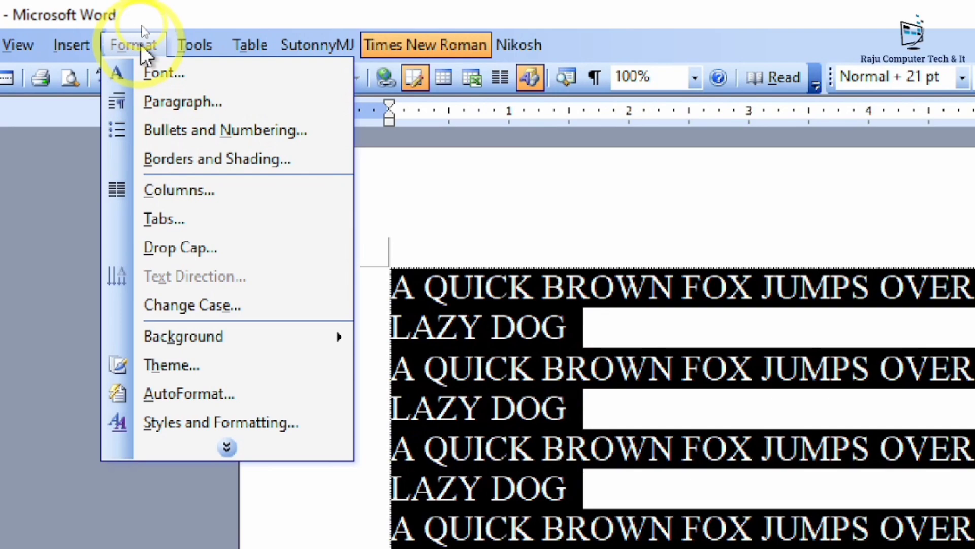
pyautogui.click(202, 303)
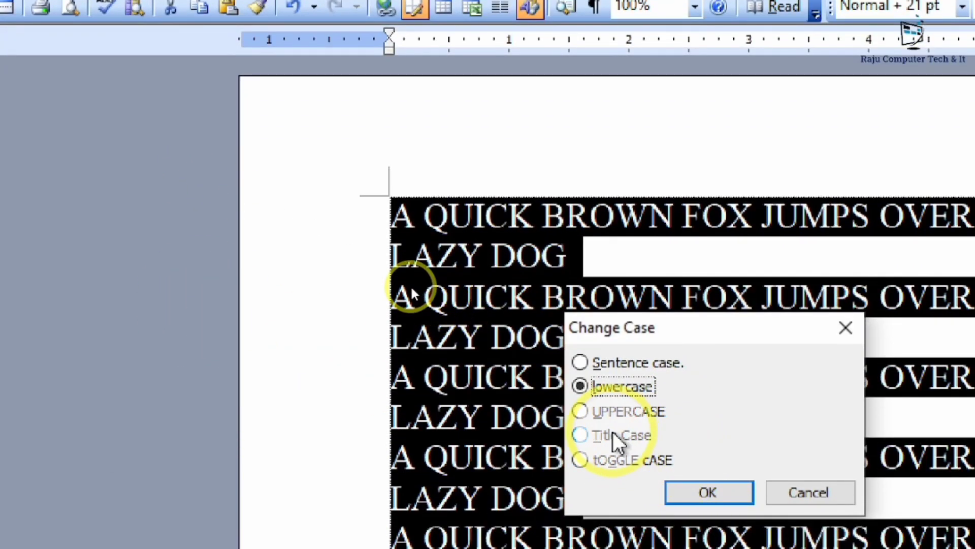
pyautogui.click(613, 433)
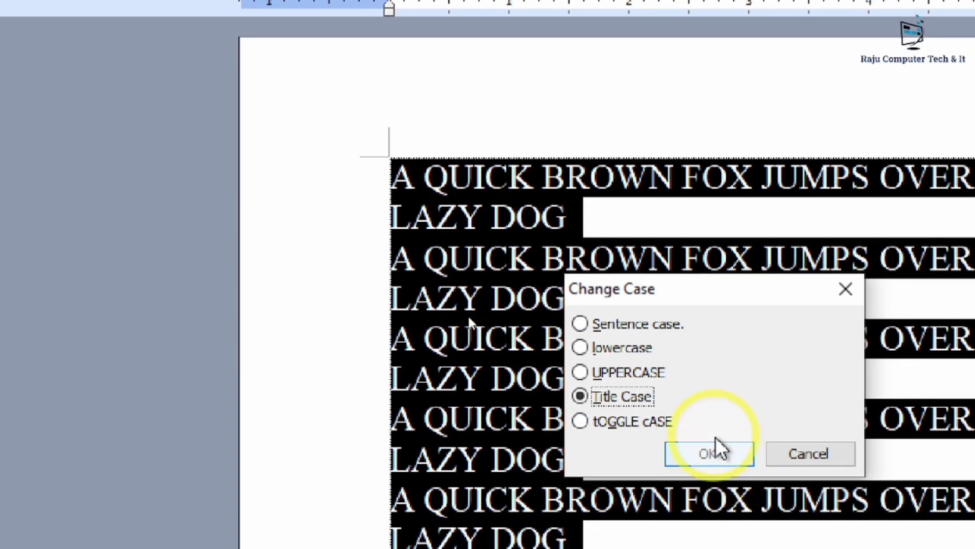
pyautogui.click(714, 453)
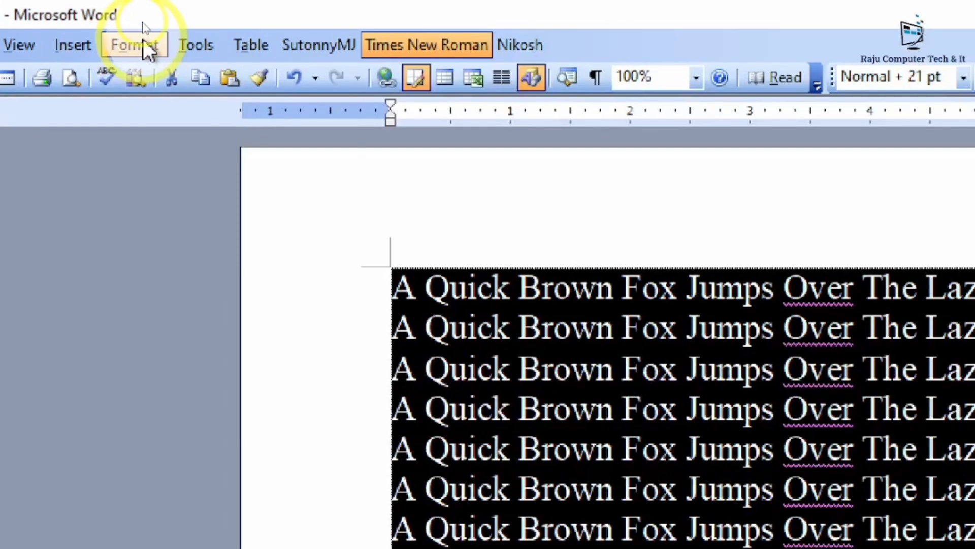
# Apply tOGGLE cASE to all the selected sentences with Change Case.
pyautogui.click(142, 24)
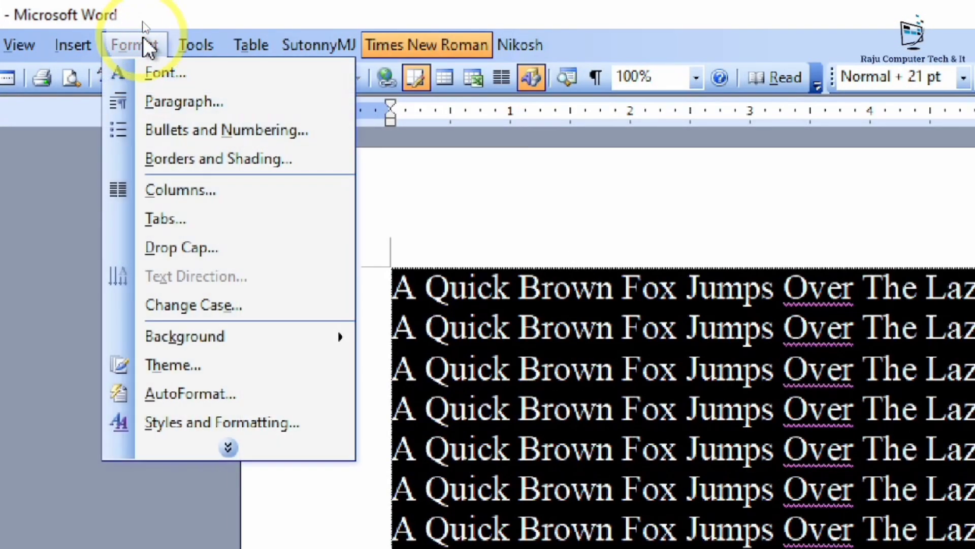
pyautogui.click(206, 307)
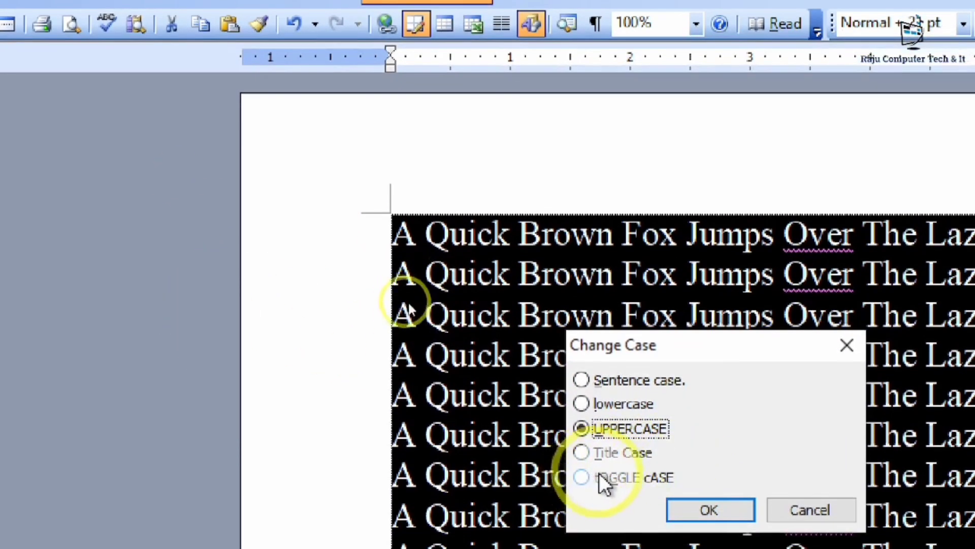
pyautogui.click(650, 510)
pyautogui.click(691, 493)
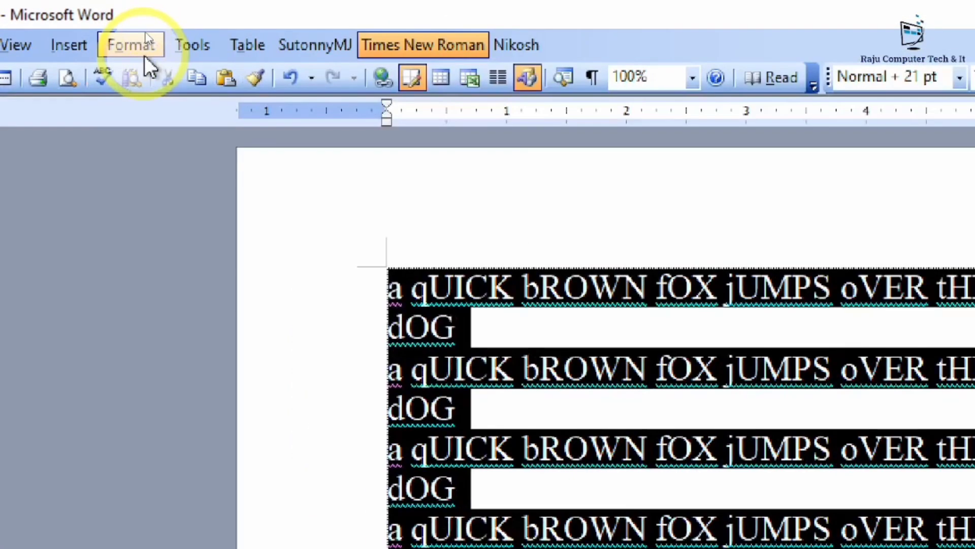
# Convert all the selected sentences to Sentence case with Change Case.
pyautogui.click(145, 29)
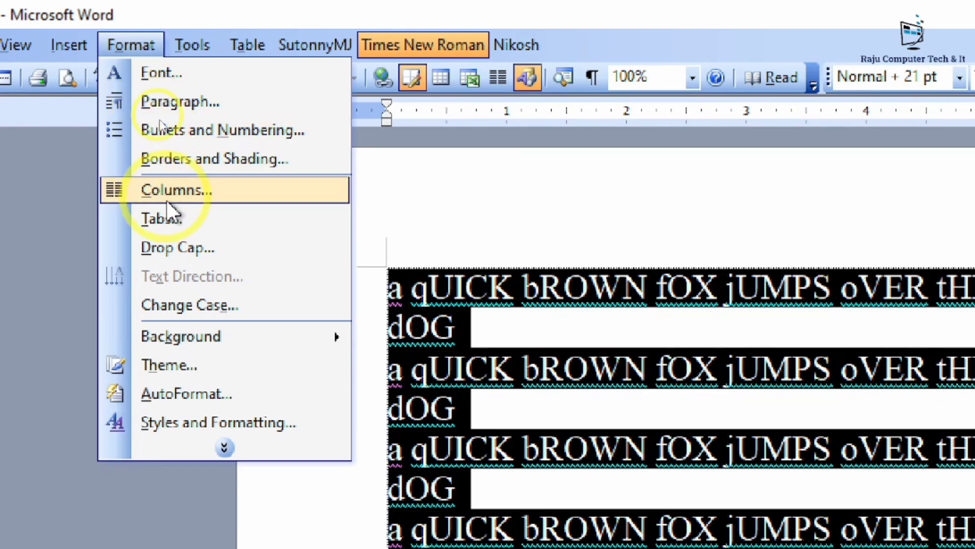
pyautogui.click(204, 310)
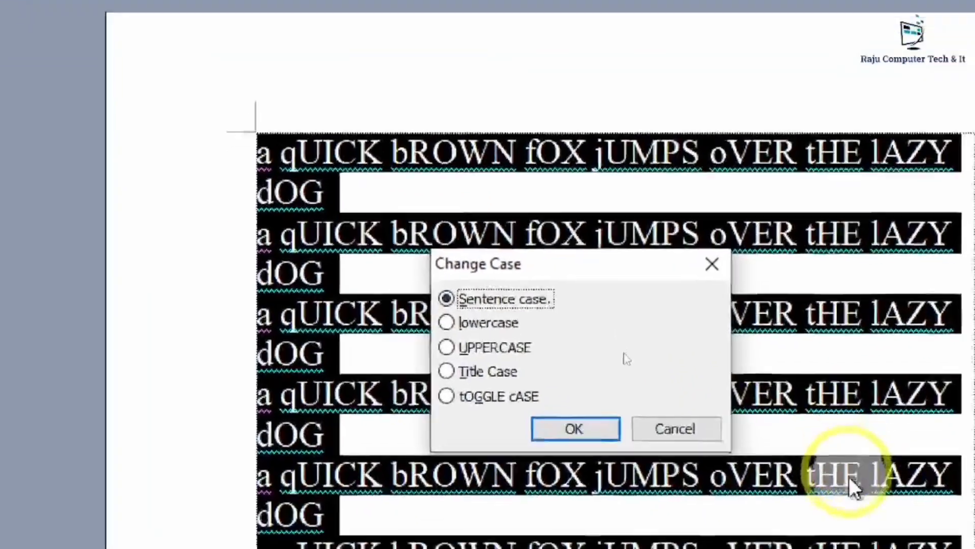
pyautogui.click(507, 300)
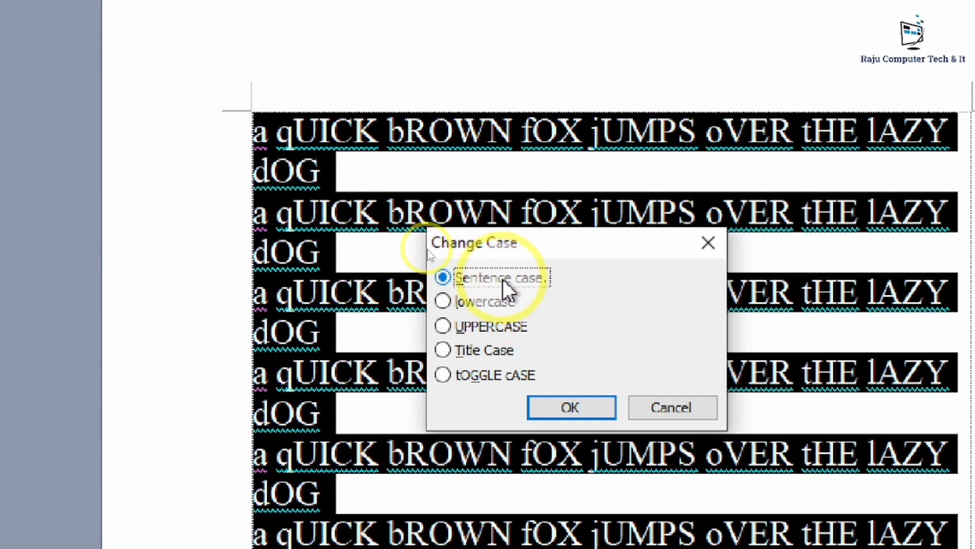
pyautogui.click(487, 329)
pyautogui.click(490, 349)
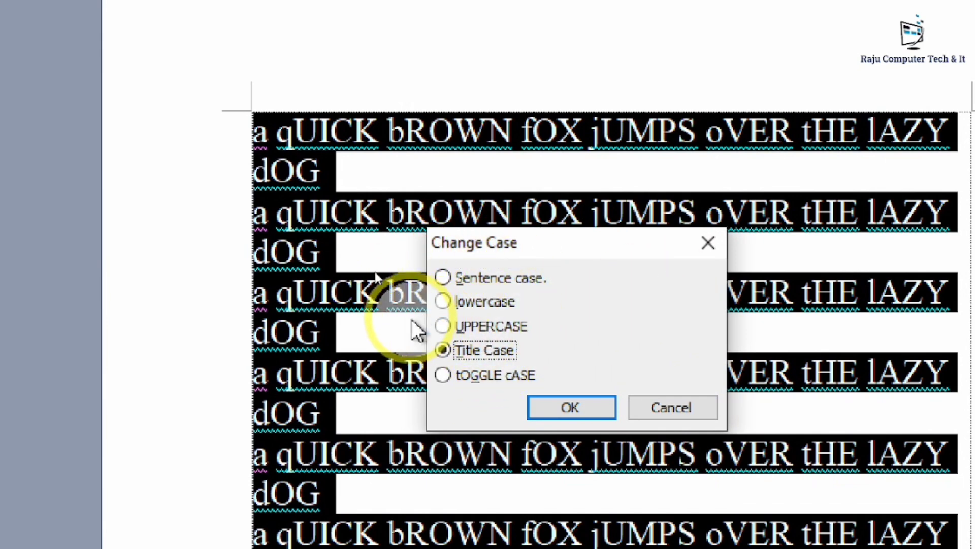
pyautogui.click(451, 279)
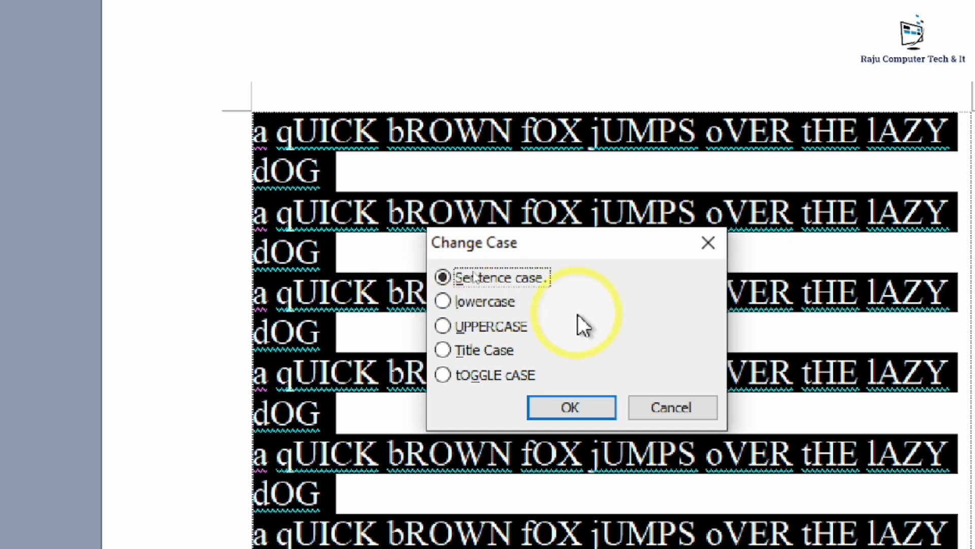
pyautogui.click(595, 404)
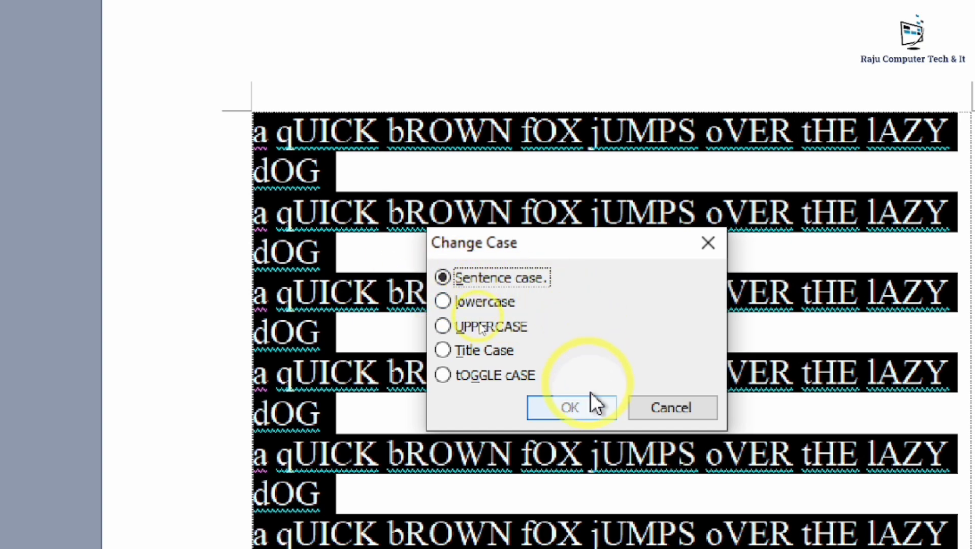
pyautogui.click(559, 408)
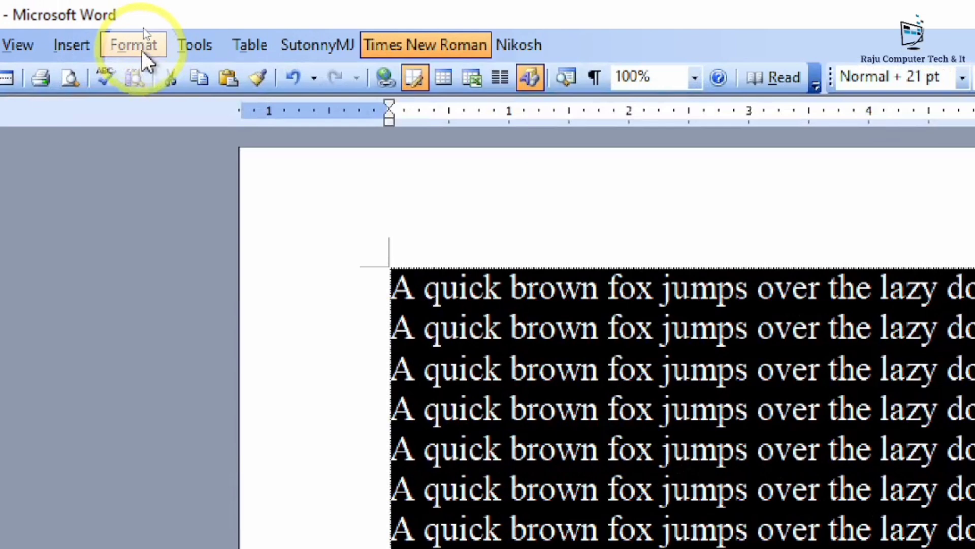
# Preview the Axis and Cascade themes and apply the Breeze theme to the document.
pyautogui.click(143, 28)
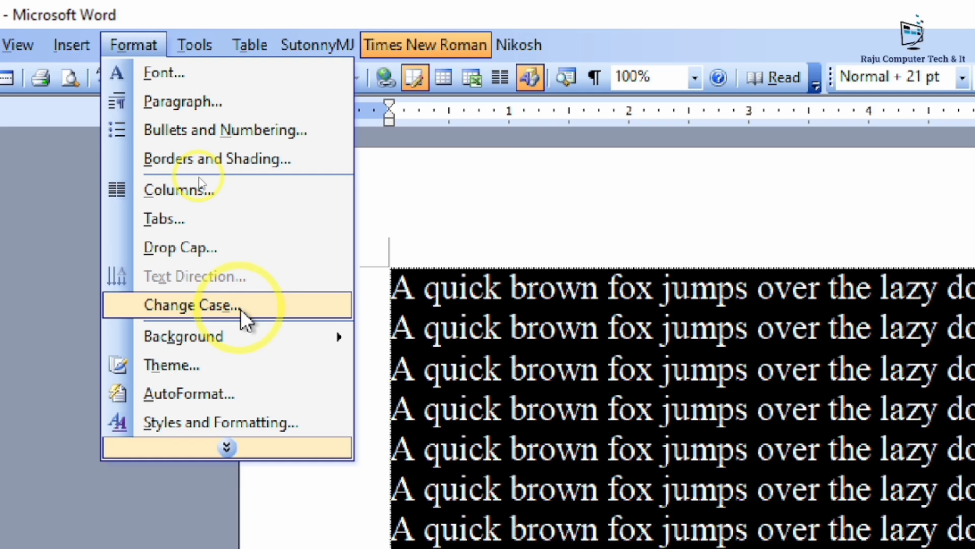
pyautogui.click(166, 362)
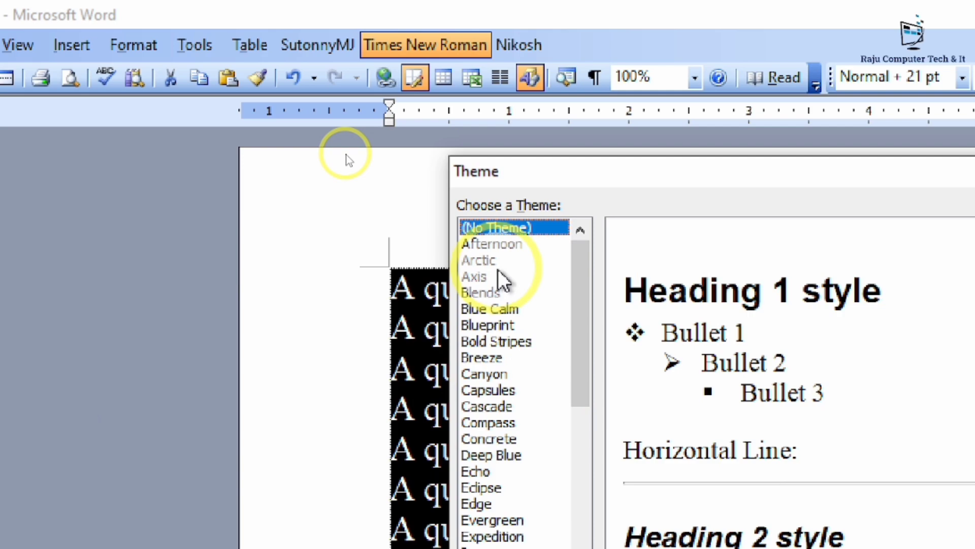
pyautogui.click(499, 277)
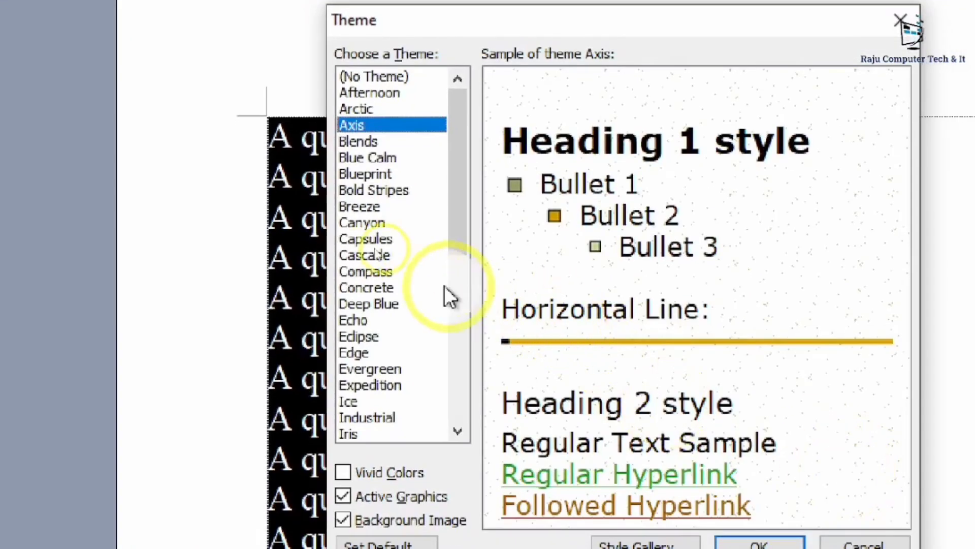
pyautogui.click(395, 312)
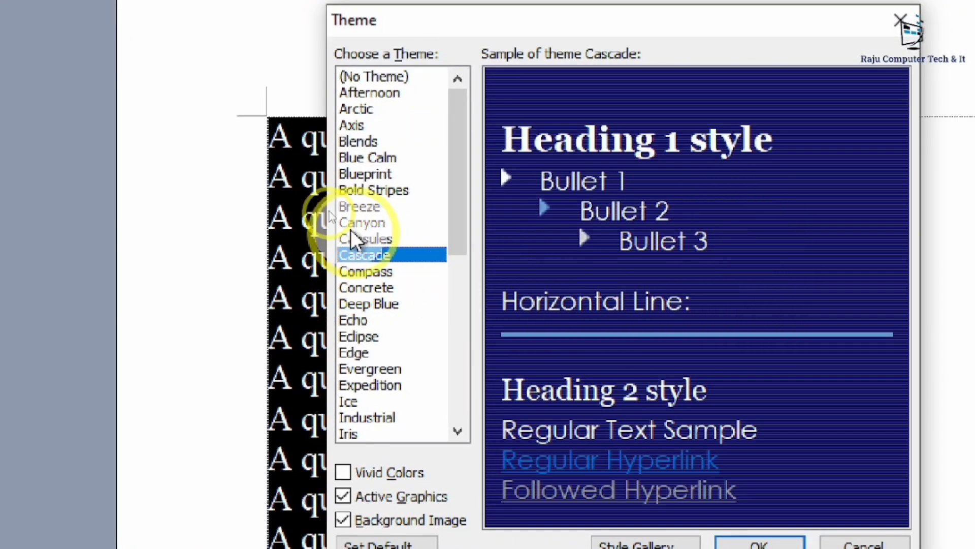
pyautogui.click(364, 206)
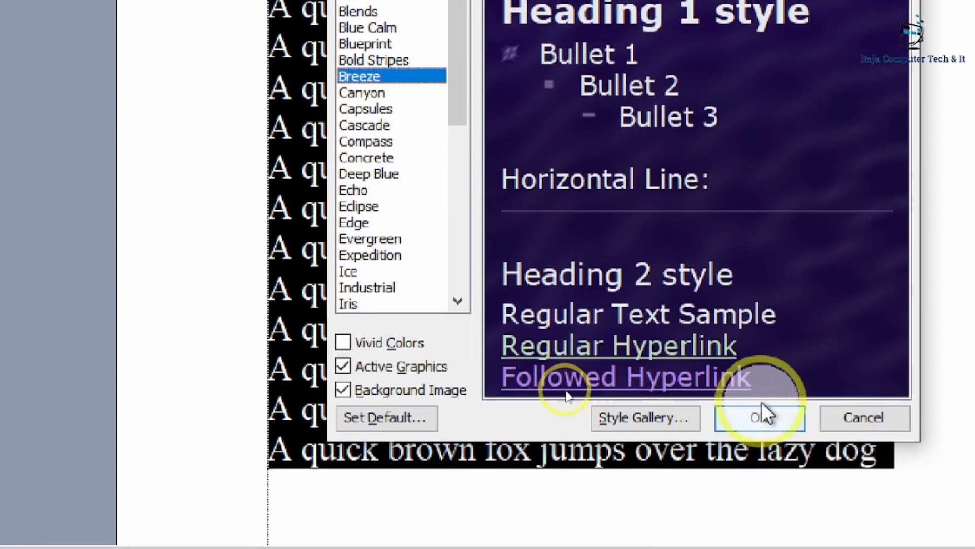
pyautogui.click(753, 419)
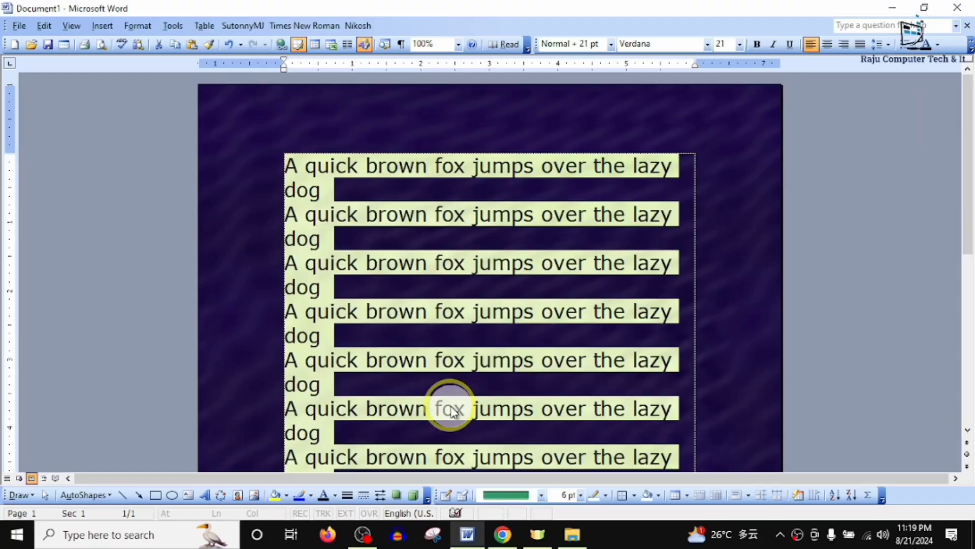
pyautogui.click(503, 347)
pyautogui.scroll(-5, 584, 312)
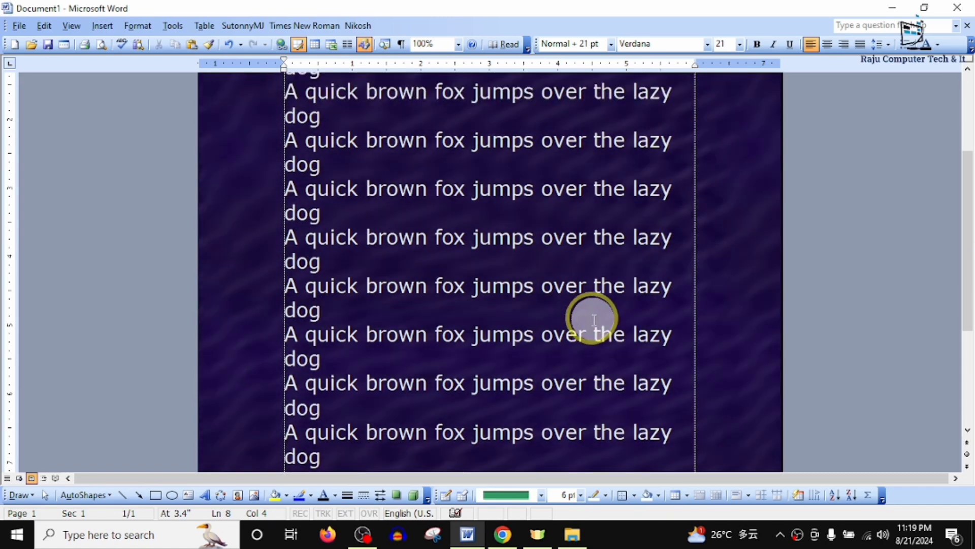
pyautogui.scroll(5, 540, 314)
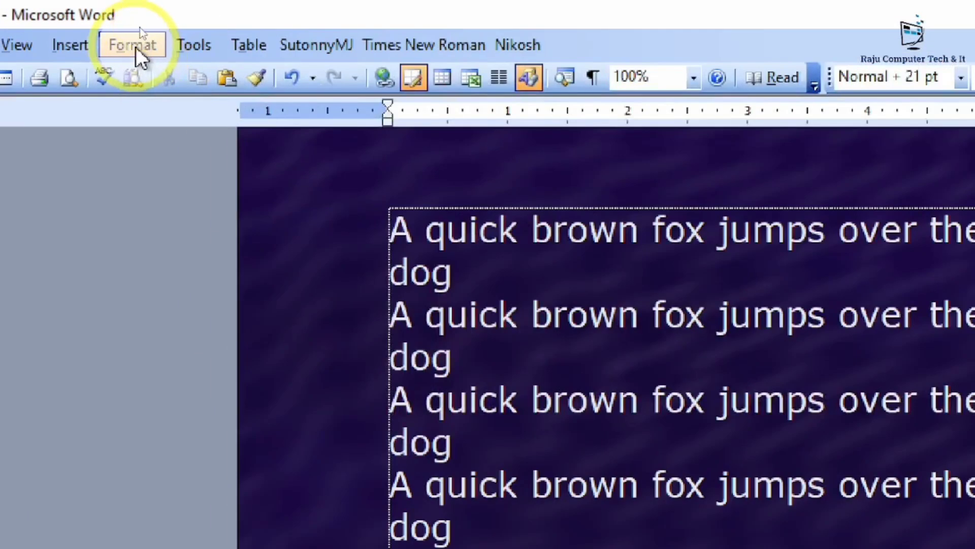
# Replace the document's theme with Blends after previewing Arctic, and look over the whole page.
pyautogui.click(139, 25)
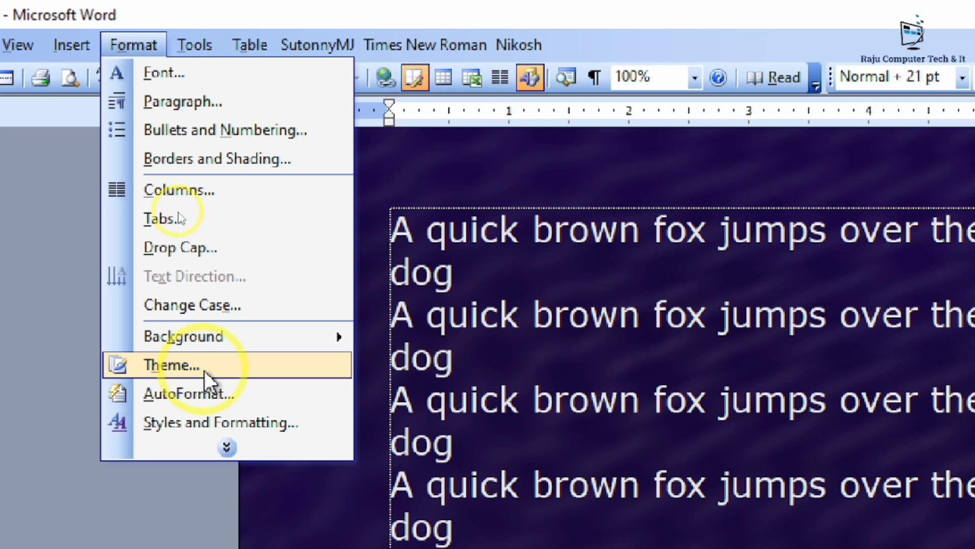
pyautogui.click(190, 364)
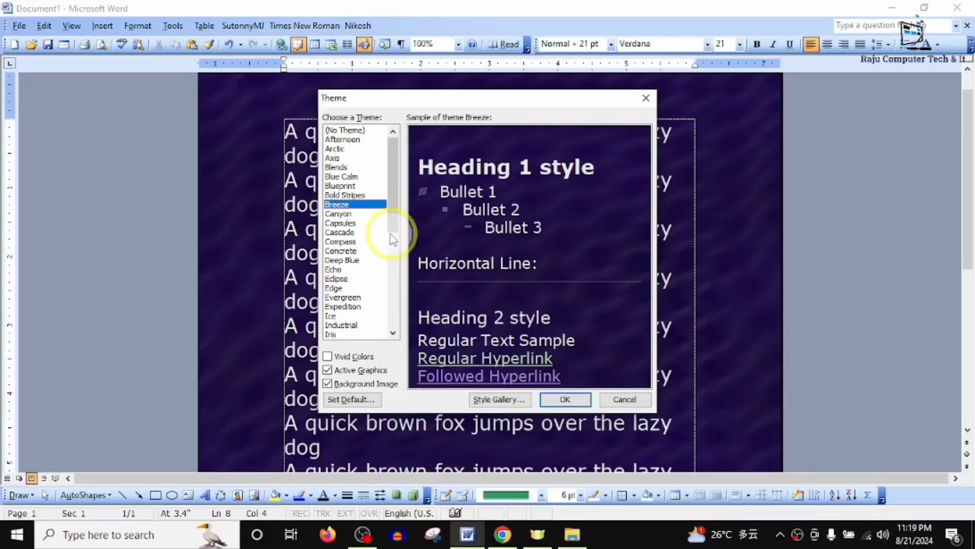
pyautogui.click(514, 290)
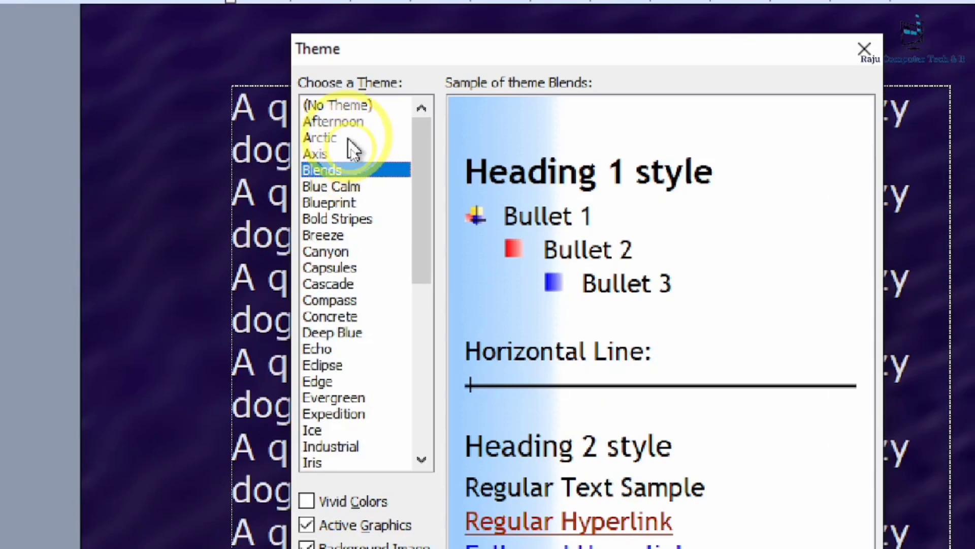
pyautogui.click(349, 138)
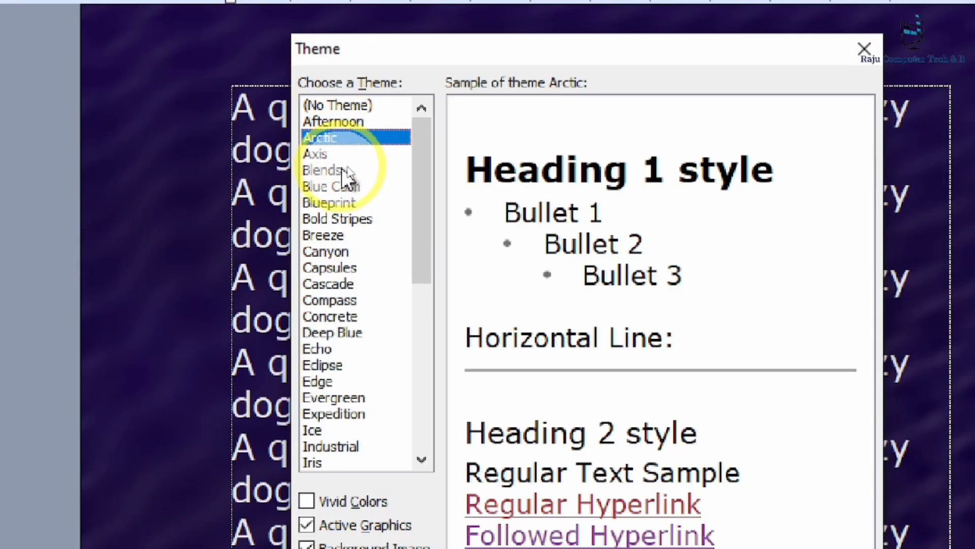
pyautogui.click(355, 170)
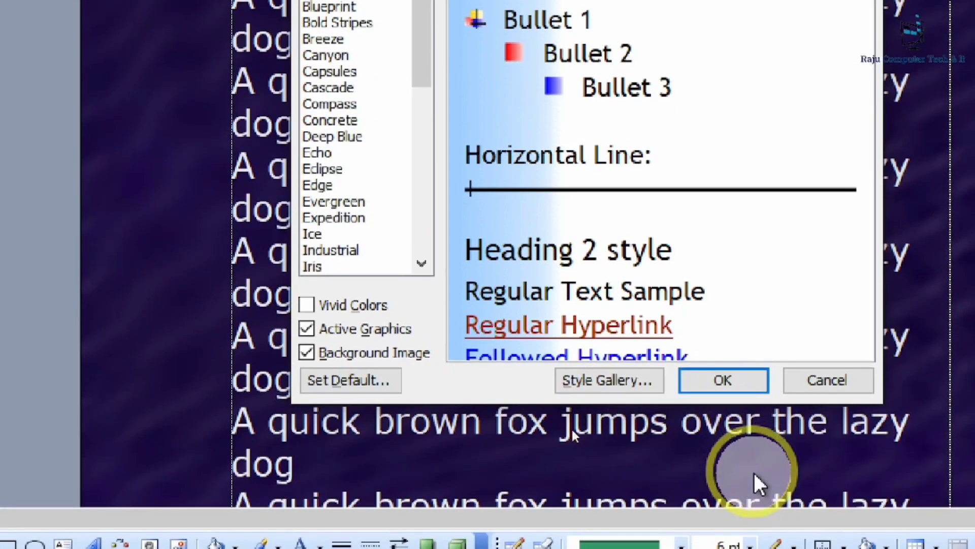
pyautogui.click(723, 381)
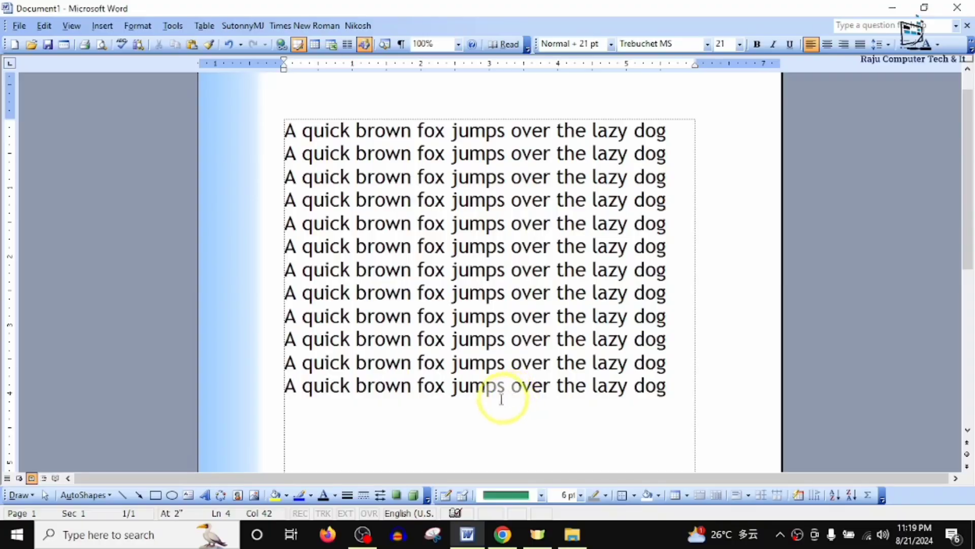
pyautogui.scroll(2, 458, 345)
pyautogui.scroll(-4, 472, 305)
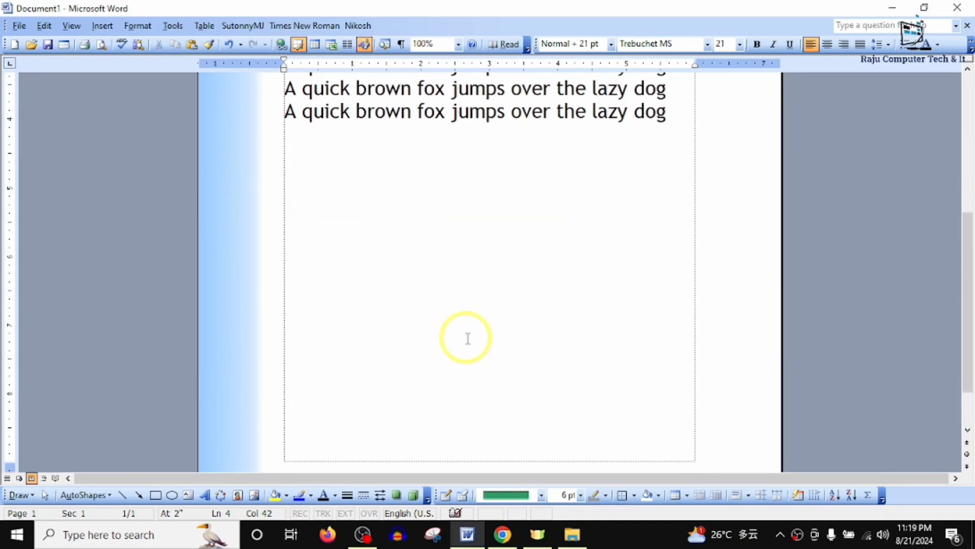
pyautogui.scroll(2, 466, 337)
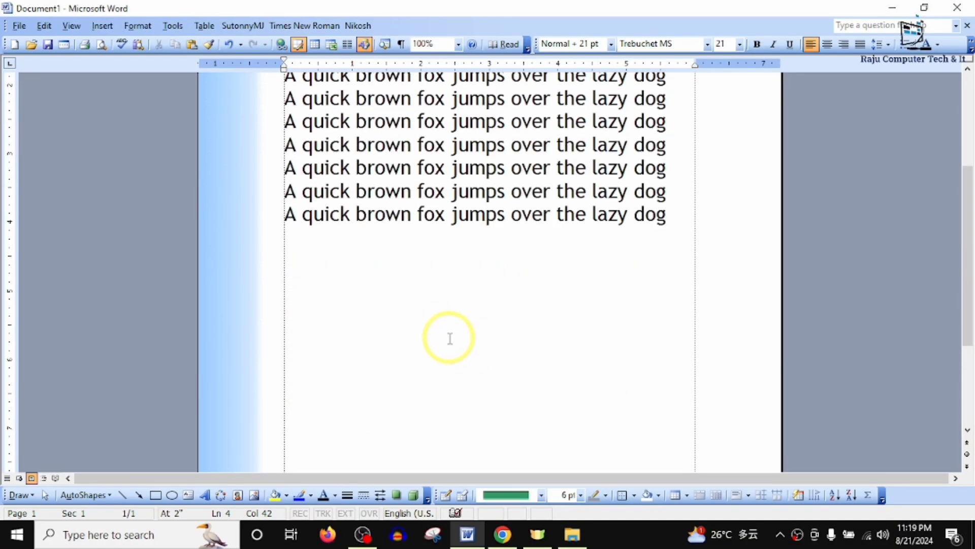
pyautogui.scroll(3, 450, 338)
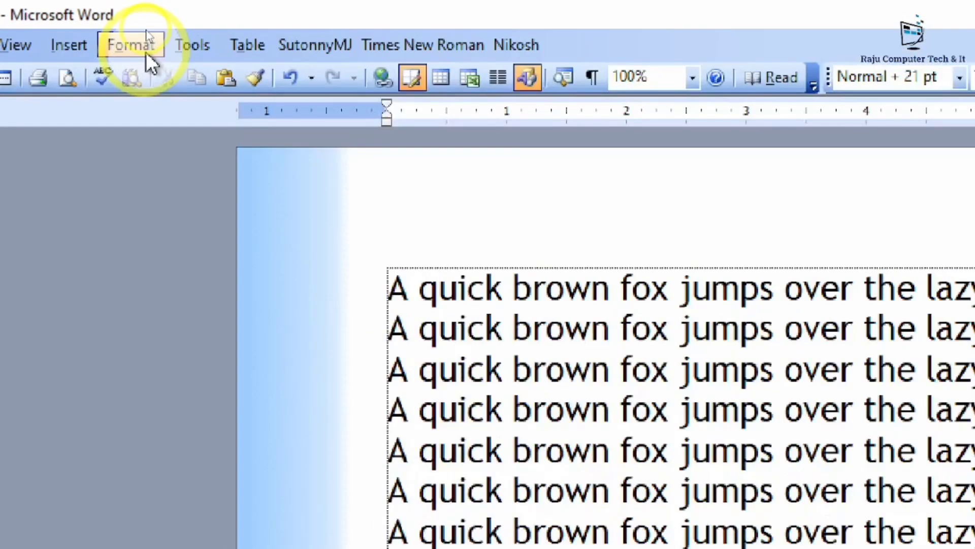
pyautogui.click(145, 28)
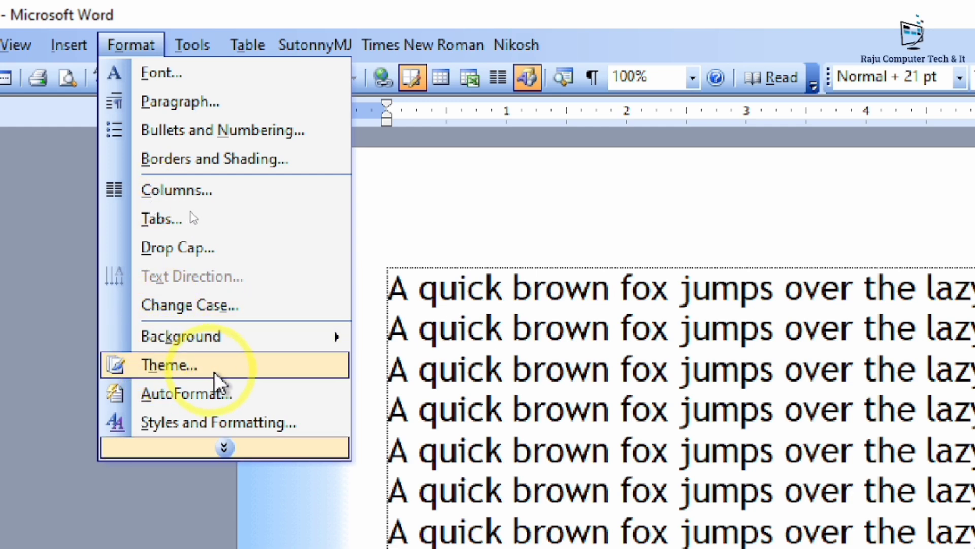
pyautogui.moveTo(218, 335)
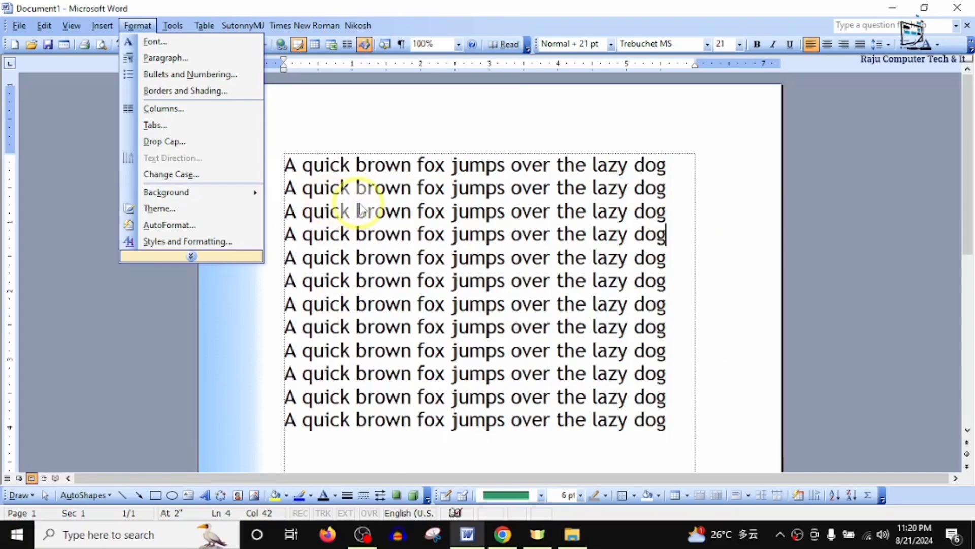
pyautogui.click(538, 367)
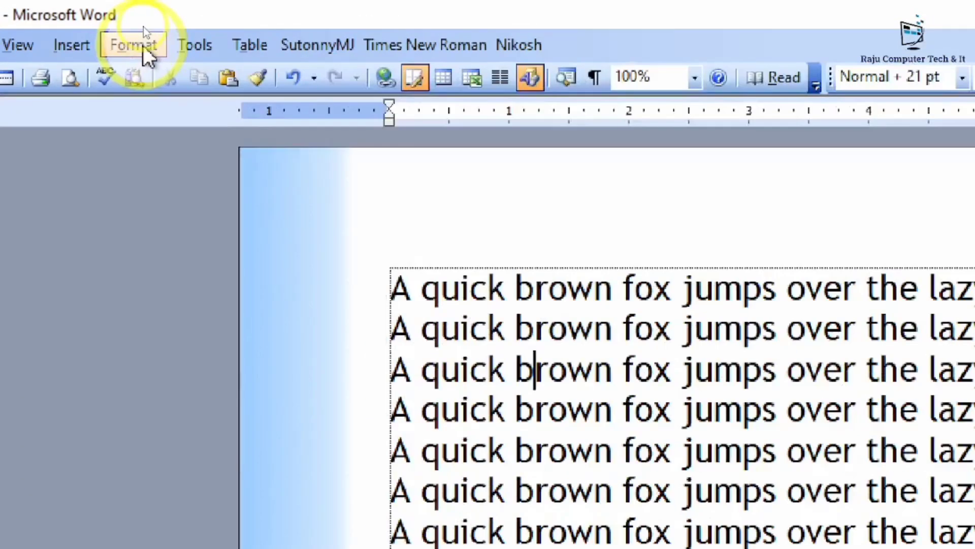
# Remove the Blends theme from the document by applying (No Theme).
pyautogui.click(144, 30)
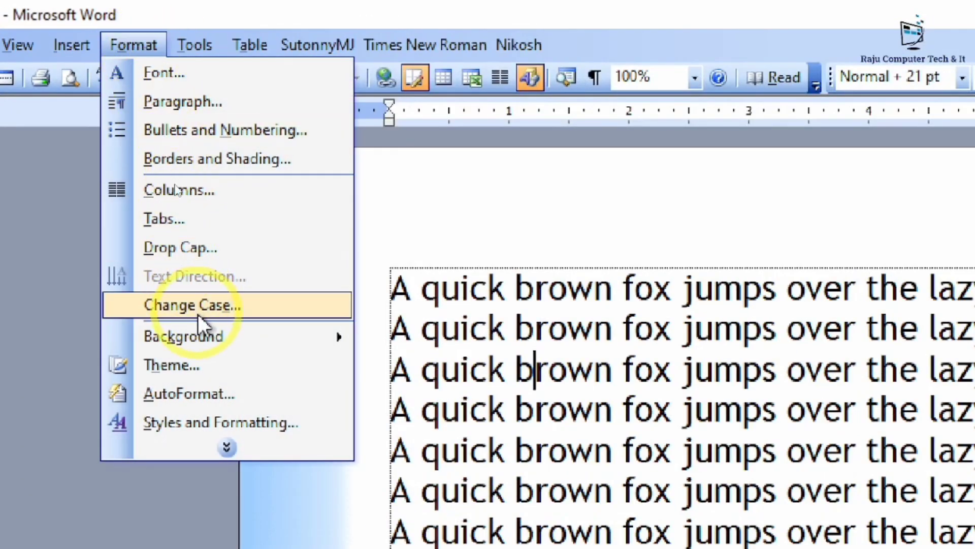
pyautogui.click(202, 364)
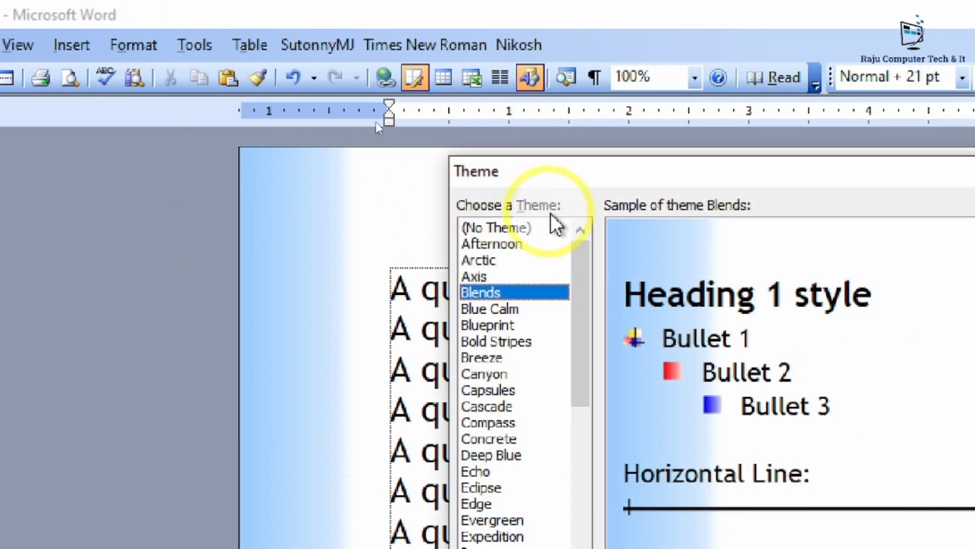
pyautogui.click(503, 228)
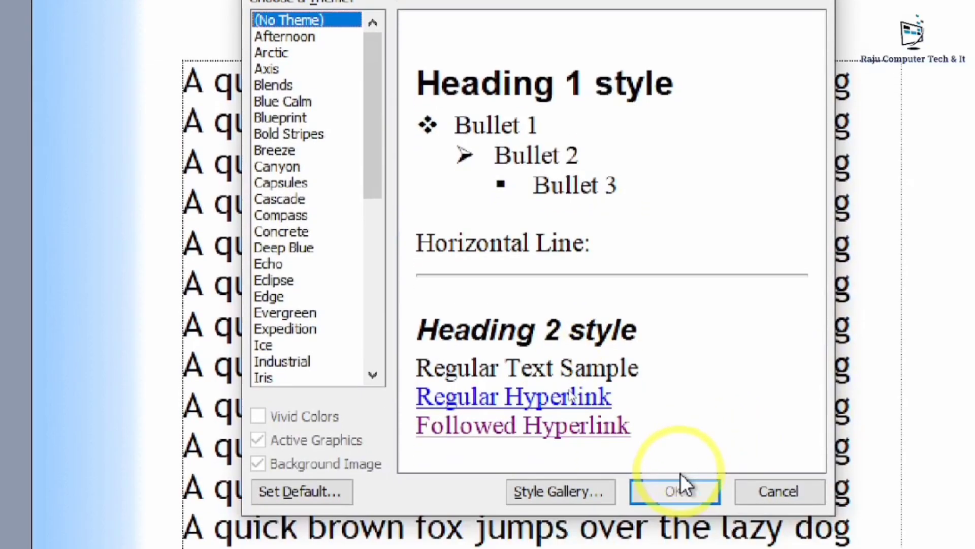
pyautogui.click(676, 477)
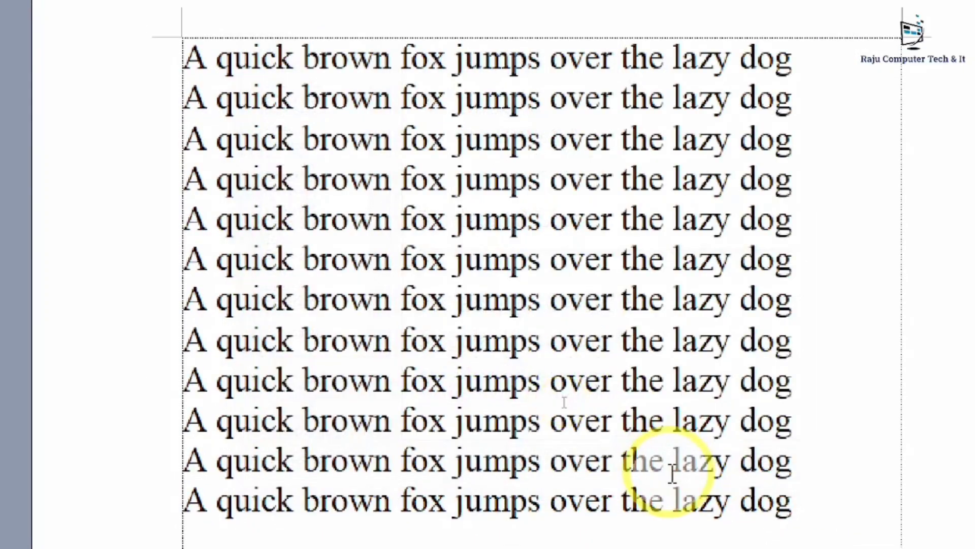